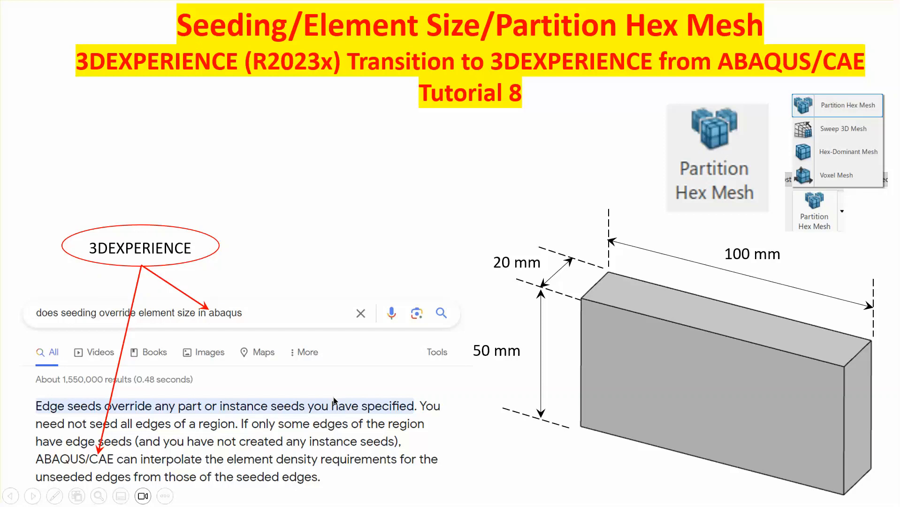
Step: Switch from the slides to 3DEXPERIENCE and create a new part in Part Design
left_click(499, 459)
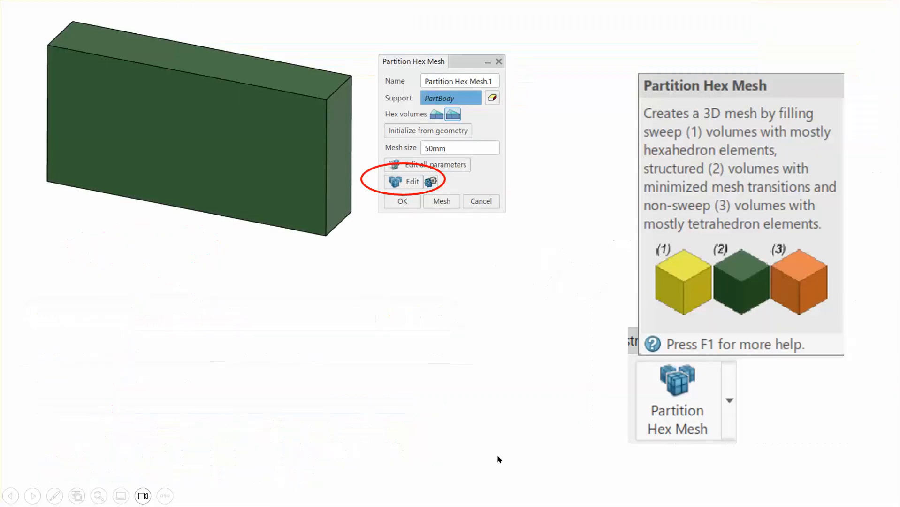
key("Escape")
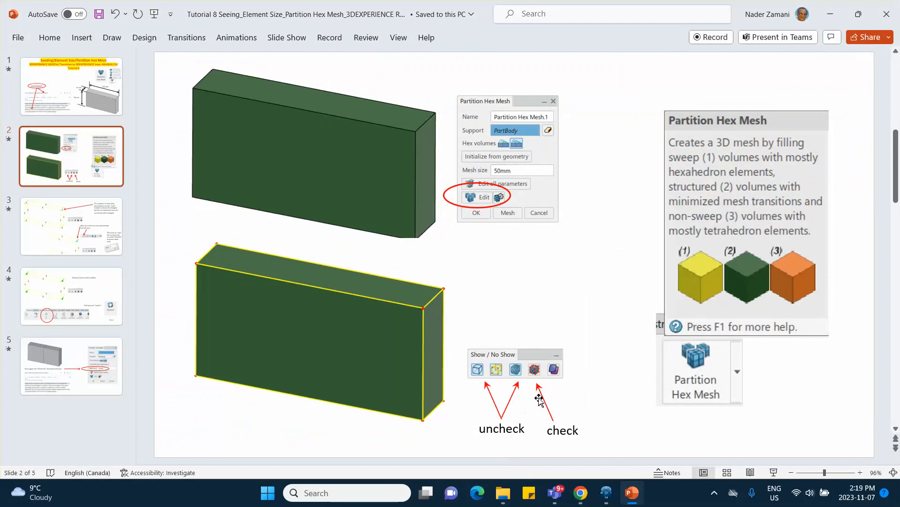
left_click(606, 498)
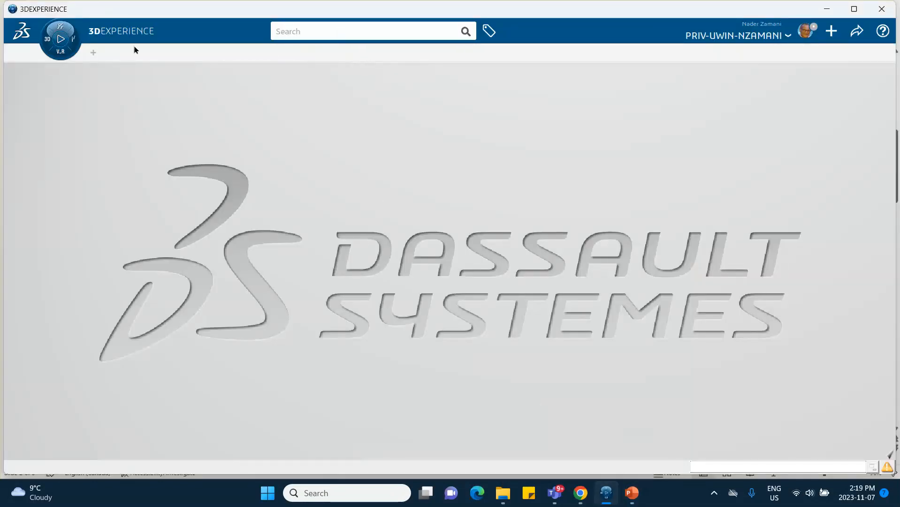
left_click(45, 44)
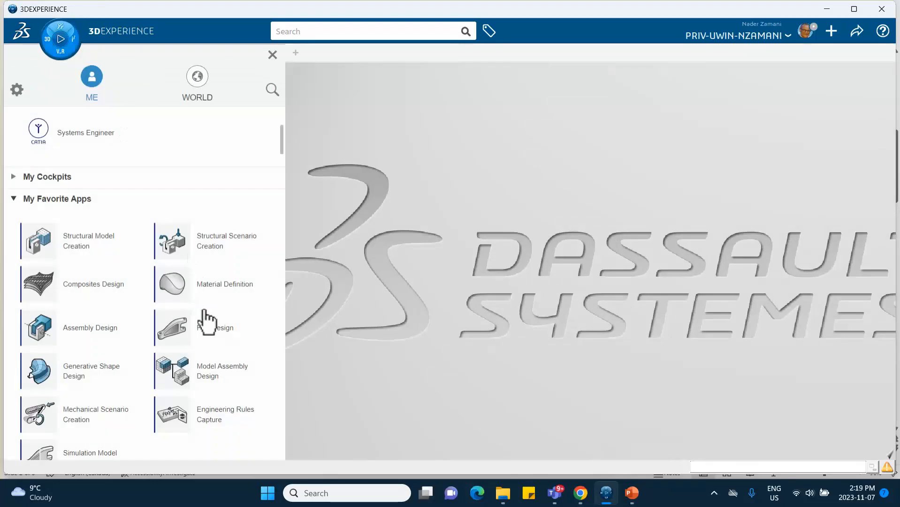
left_click(205, 343)
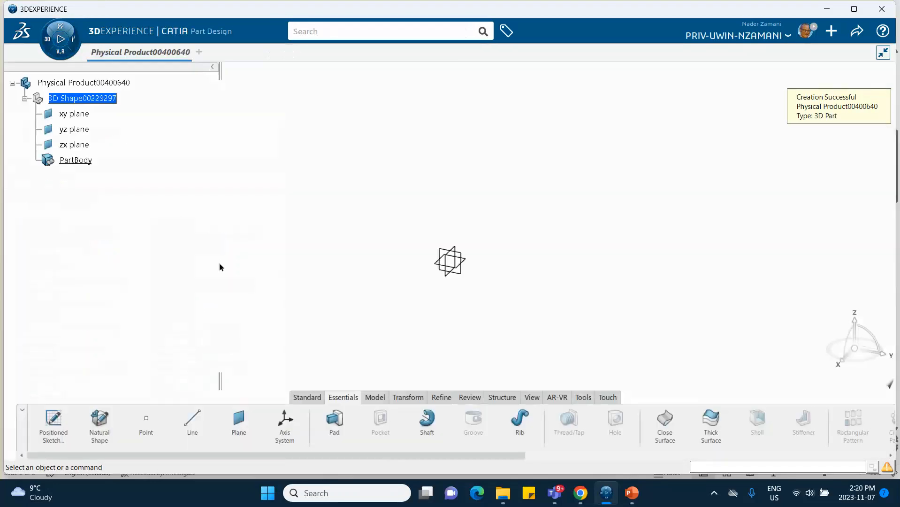
Step: Sketch a rectangle about 225 by 112 mm on the yz plane, with one corner at the origin
left_click(461, 261)
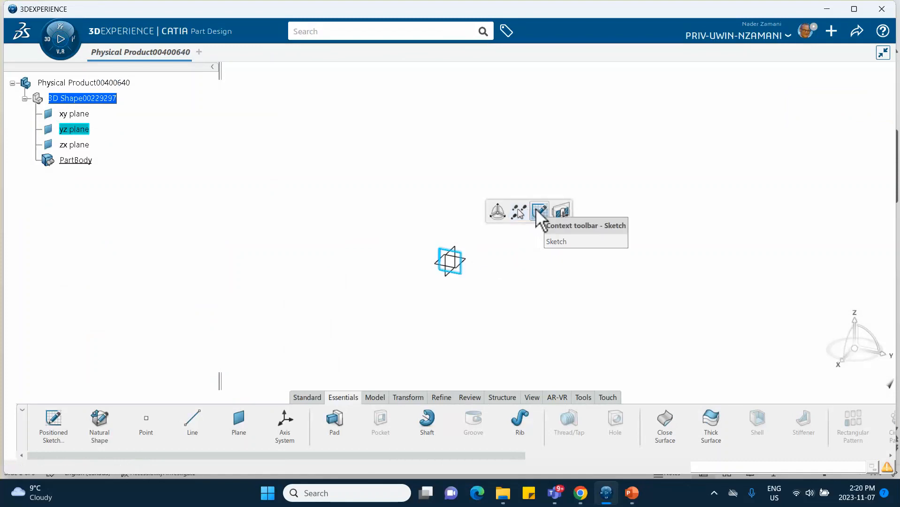
left_click(538, 212)
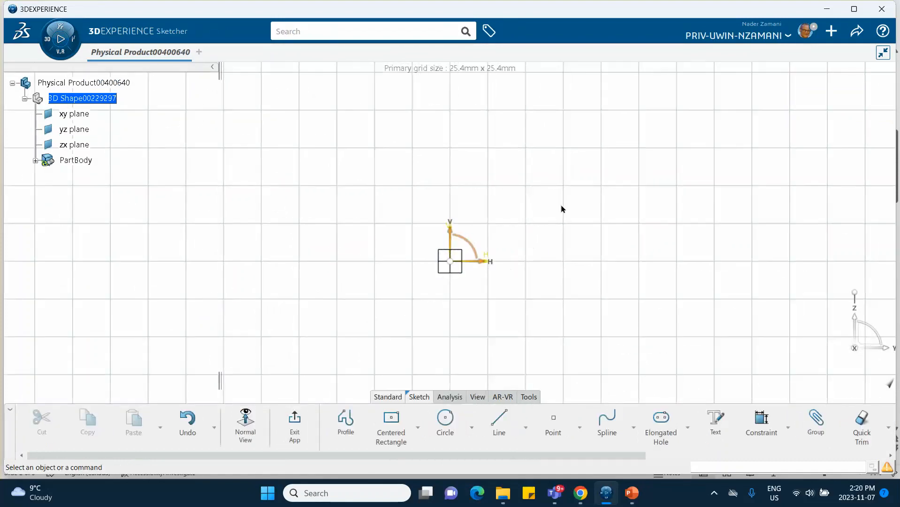
middle_click_drag(563, 209, 420, 259)
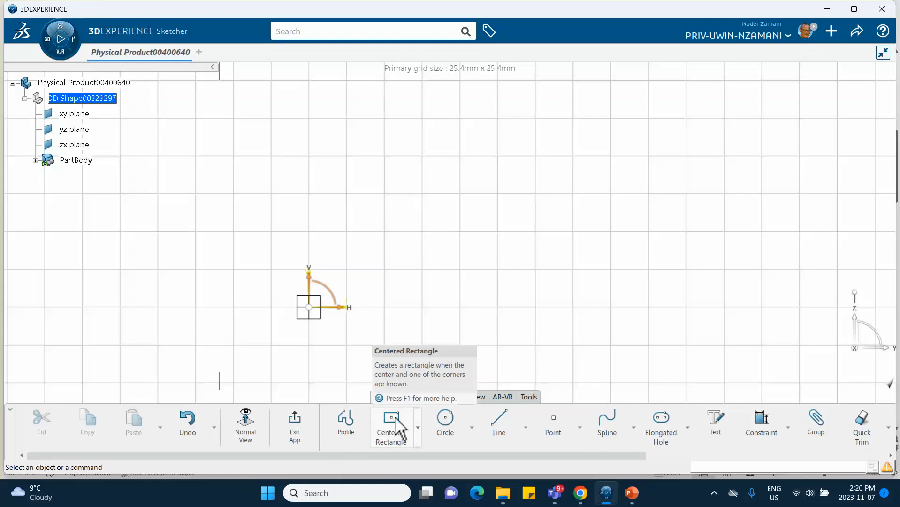
left_click(415, 428)
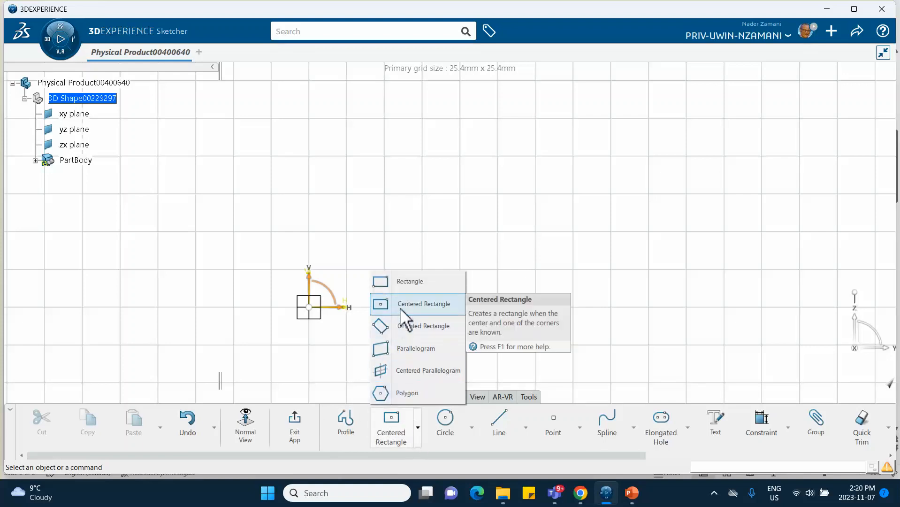
left_click(397, 287)
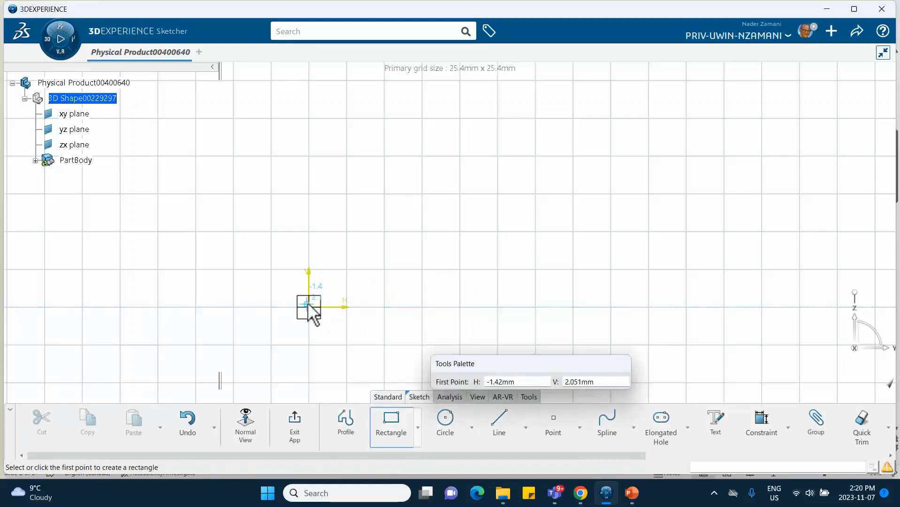
left_click(310, 307)
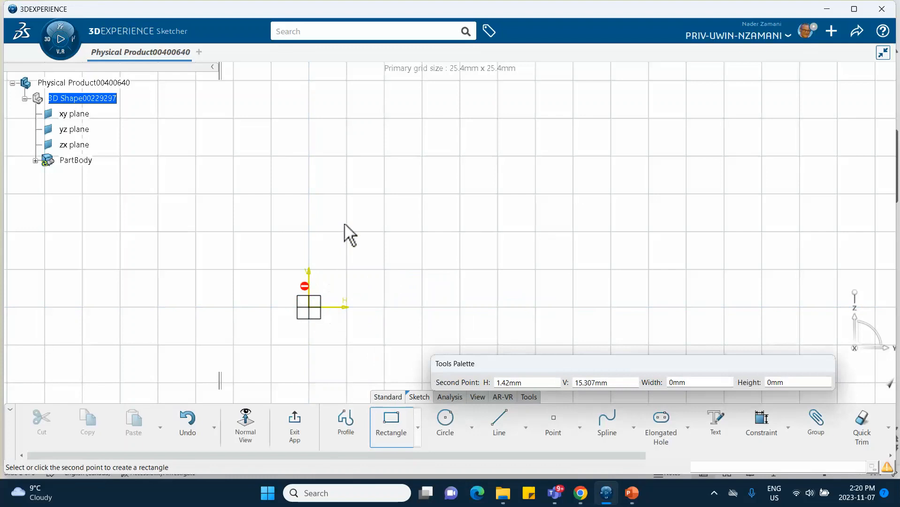
left_click(644, 141)
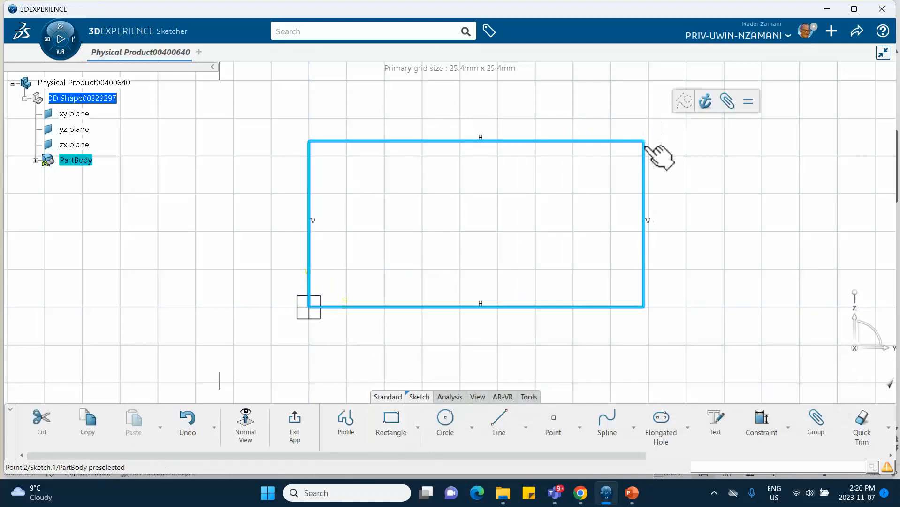
Step: Dimension the rectangle with a width of 100 mm and a height of 50 mm
left_click(755, 422)
left_click(535, 140)
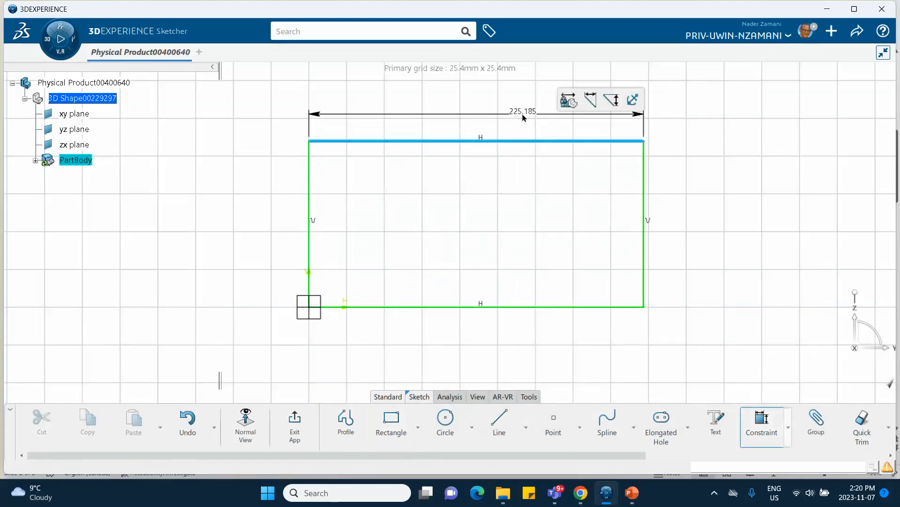
left_click(527, 115)
type("100")
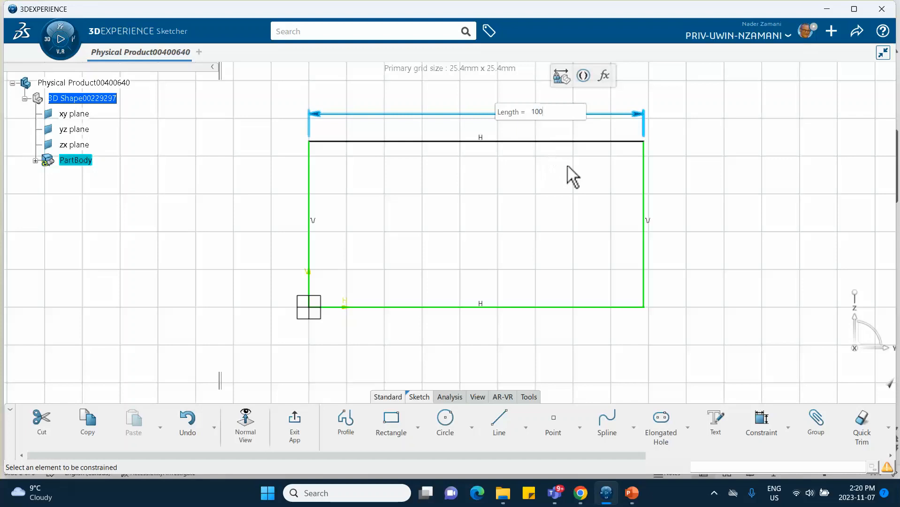
key("Return")
left_click(460, 203)
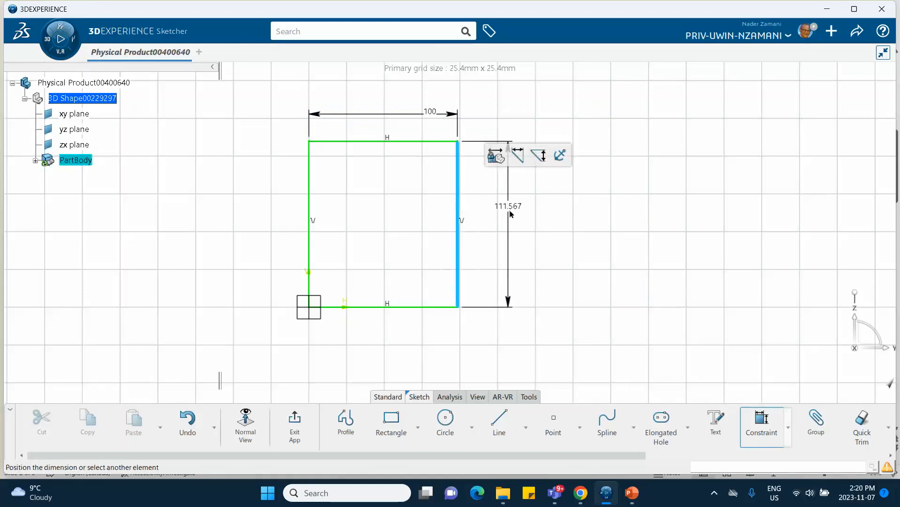
left_click(510, 216)
type("50")
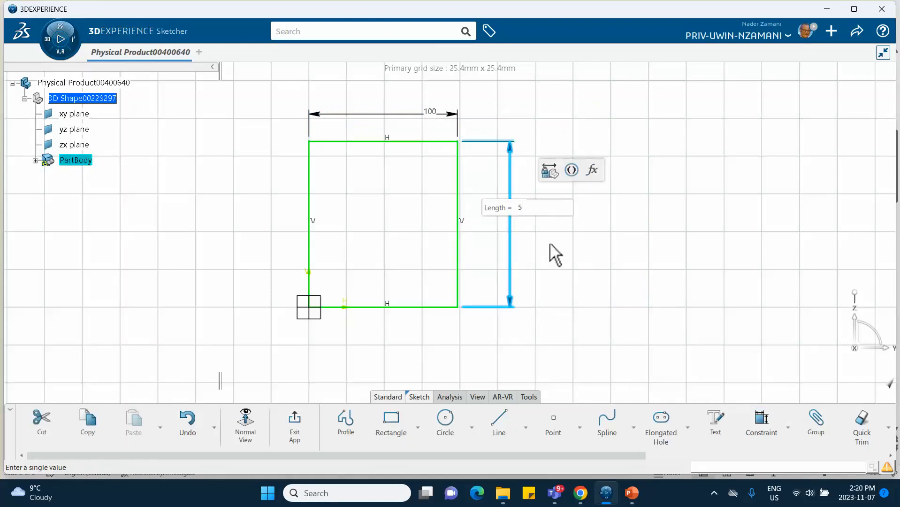
key("Return")
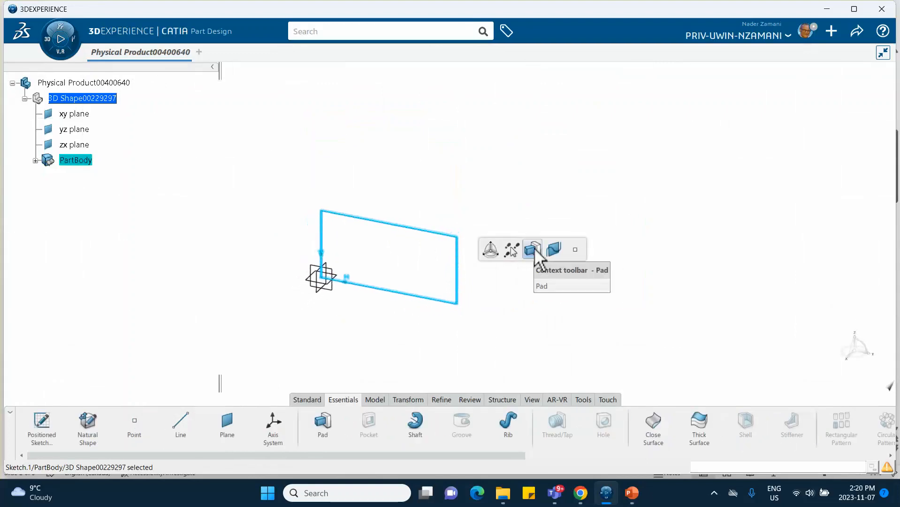
Step: Pad the rectangle sketch by 20 mm into a solid block
left_click(532, 249)
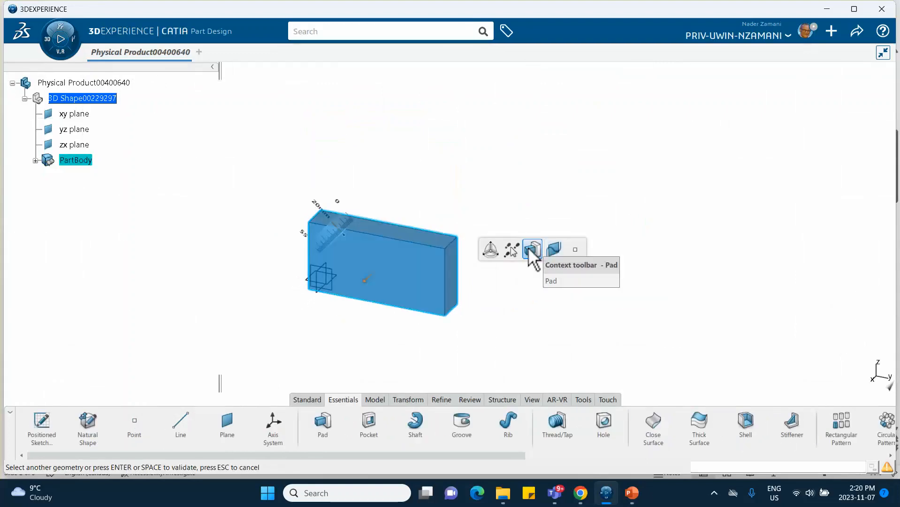
double_click(387, 272)
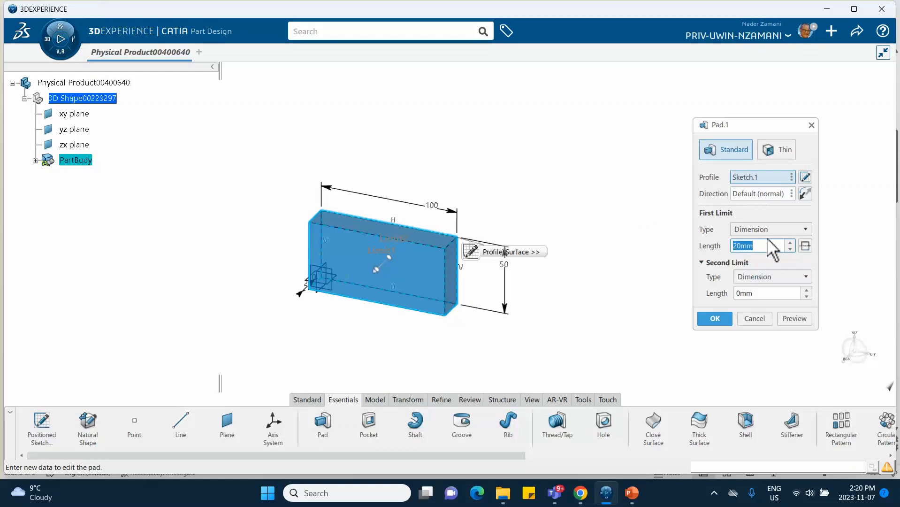
left_click(714, 320)
left_click(681, 302)
middle_click_drag(552, 220, 578, 188)
Step: Hide the xy, yz and zx reference planes
left_click(84, 116)
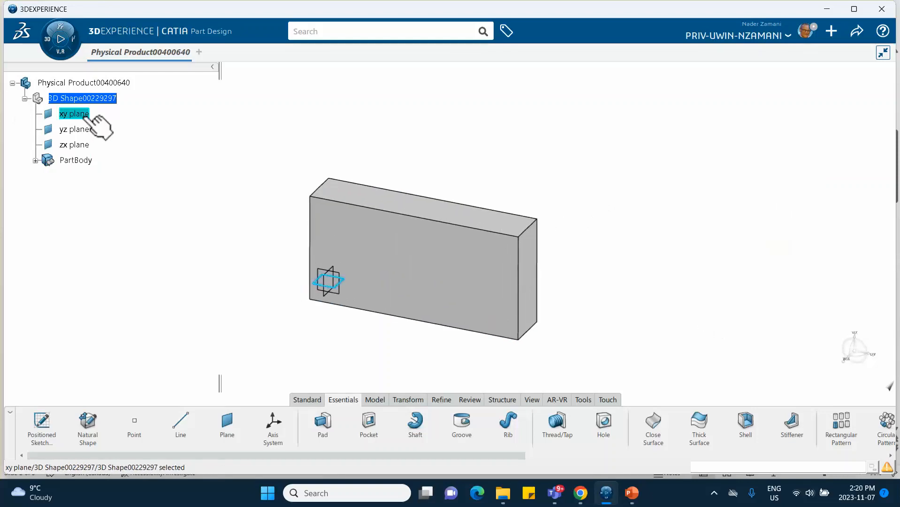
left_click(83, 141, "shift")
right_click(86, 144)
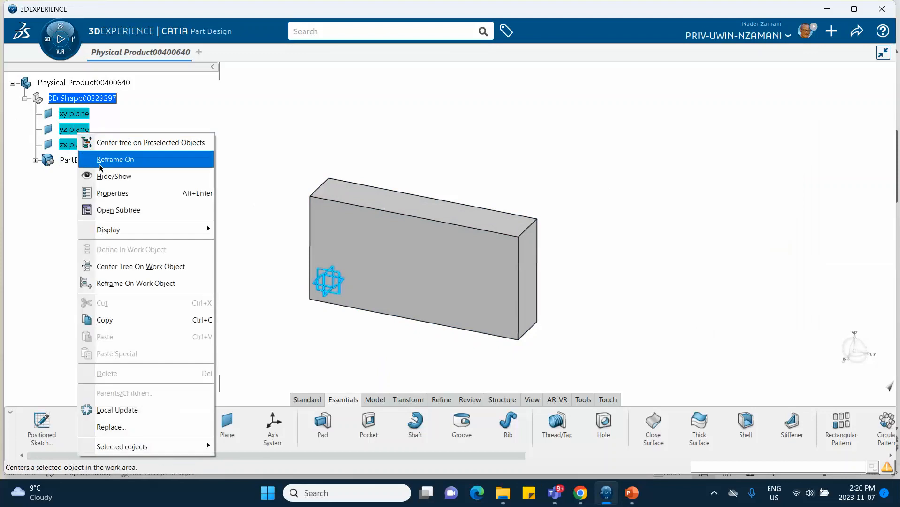
left_click(105, 176)
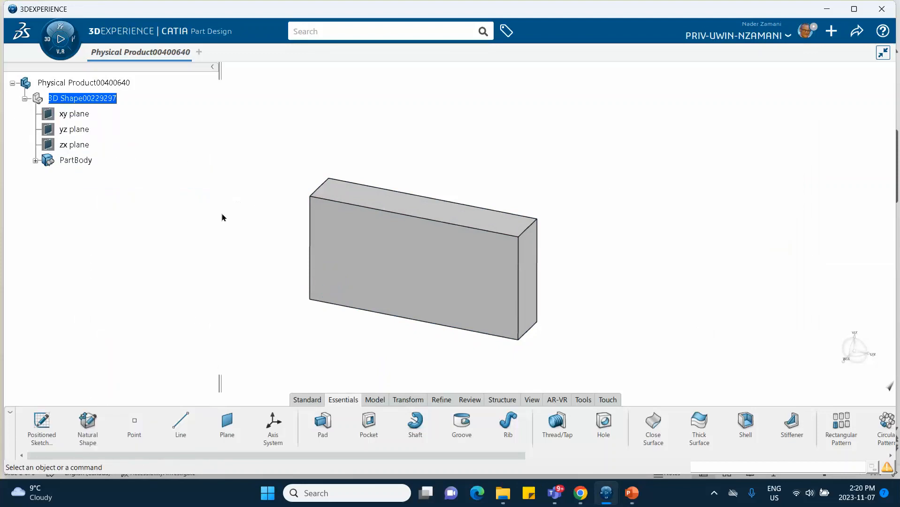
middle_click_drag(222, 217, 162, 182)
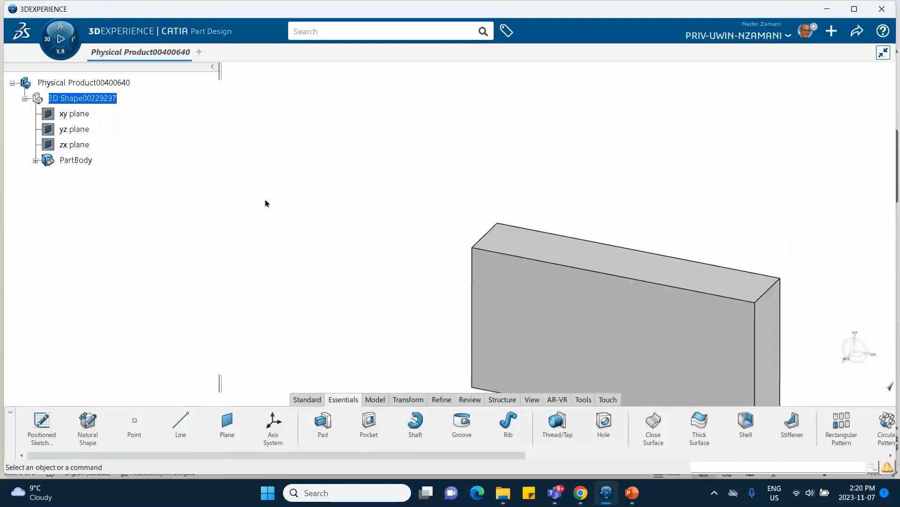
middle_click_drag(355, 201, 197, 132)
middle_click_drag(409, 144, 380, 130)
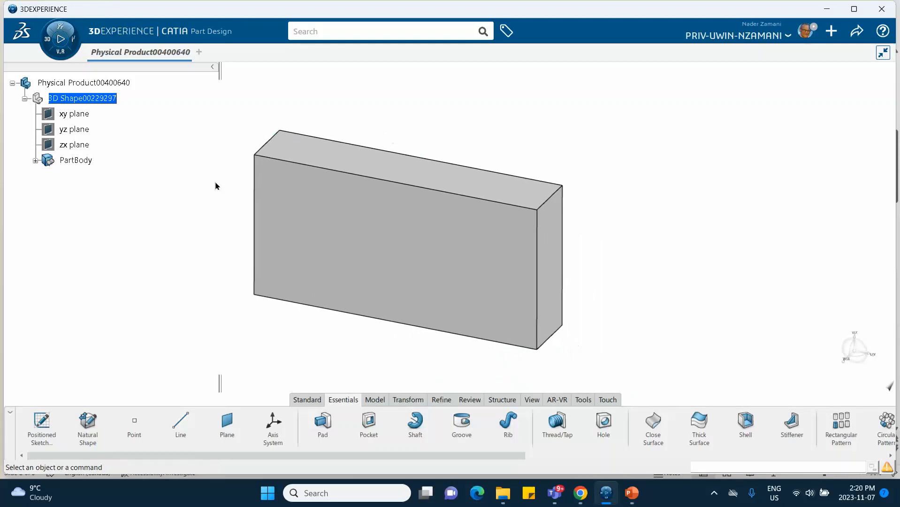
Step: Switch to Structural Model Creation and create an Empty FEM for the block
left_click(52, 47)
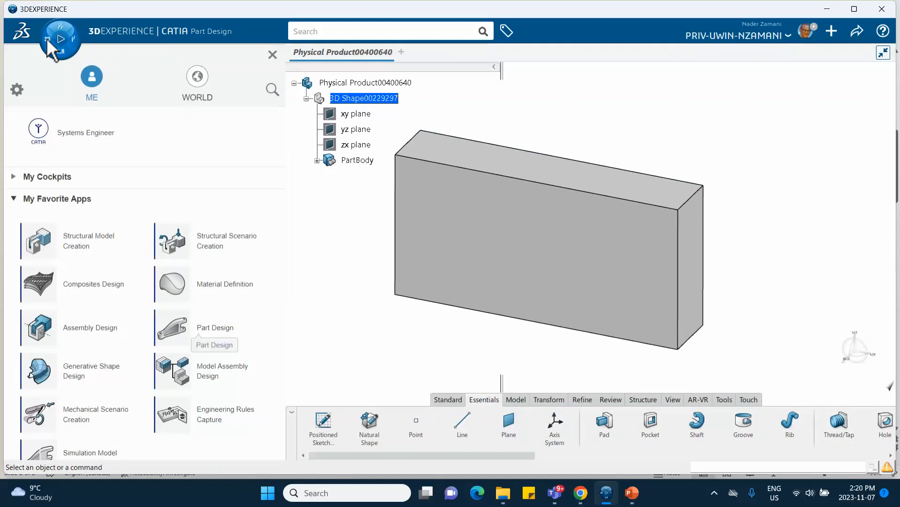
left_click(69, 250)
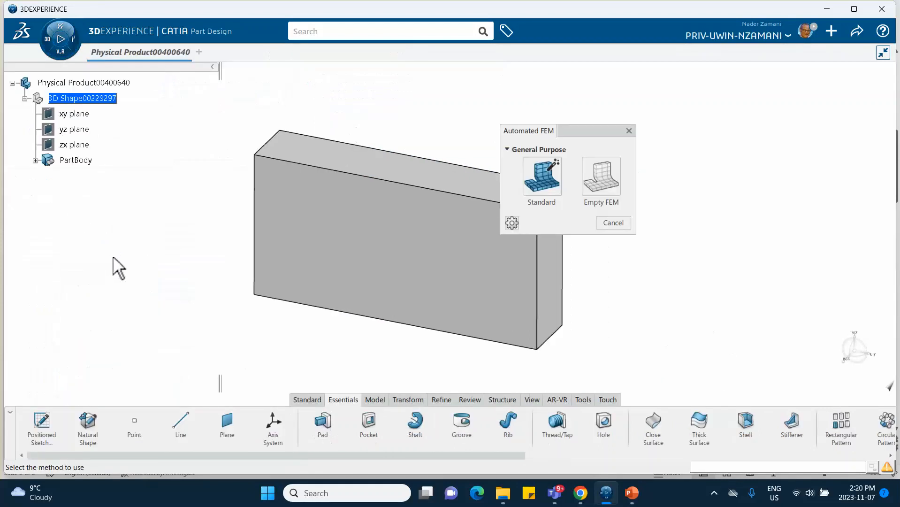
left_click(600, 190)
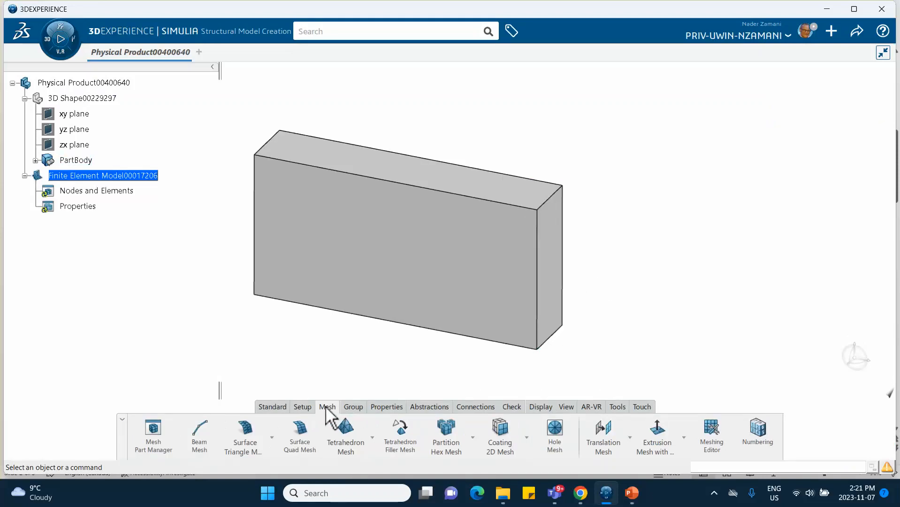
Step: Create a Partition Hex Mesh on the block's PartBody with a 50 mm mesh size and generate the mesh
left_click(472, 439)
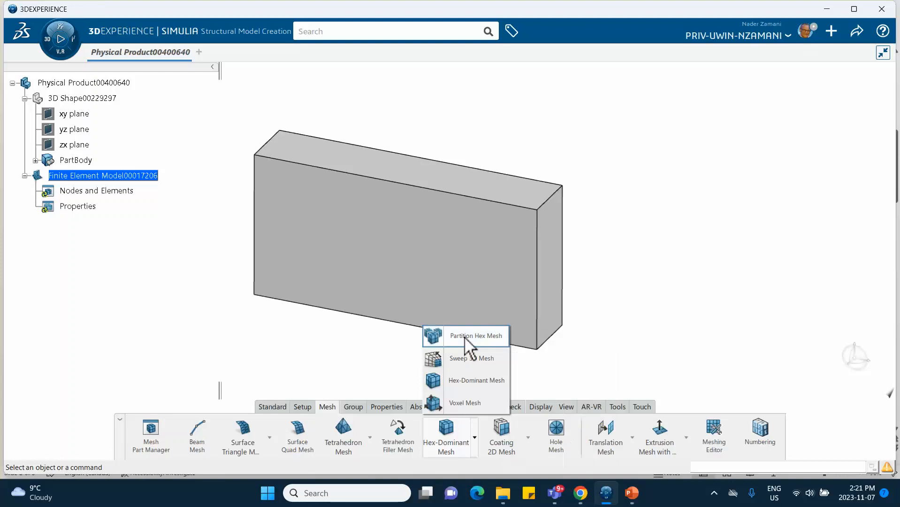
left_click(466, 337)
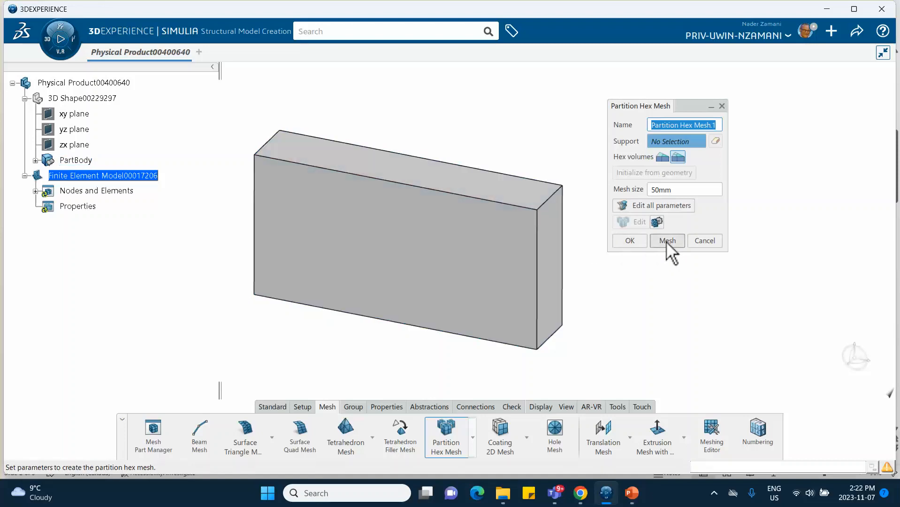
left_click(422, 253)
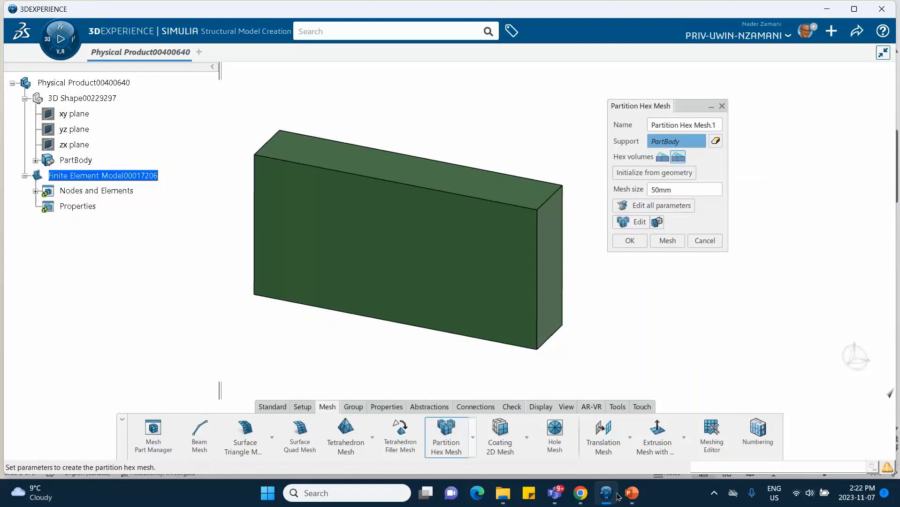
left_click(632, 493)
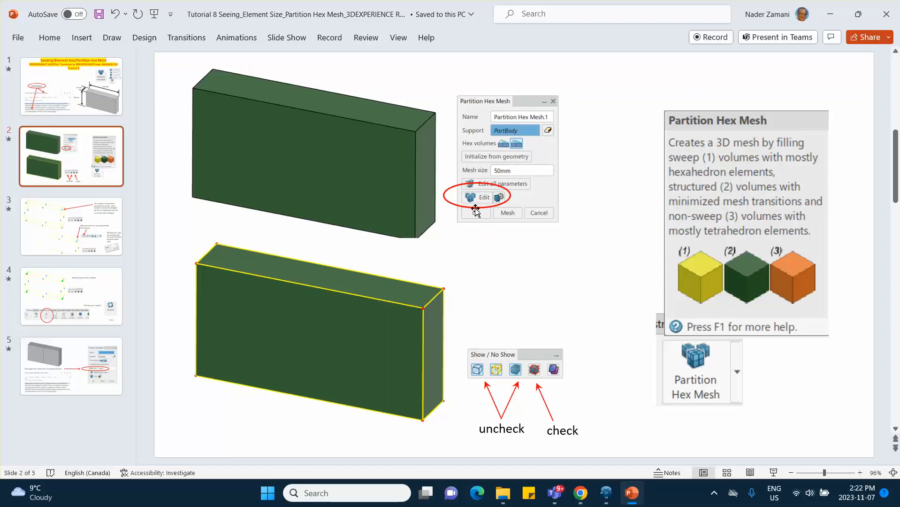
left_click(606, 493)
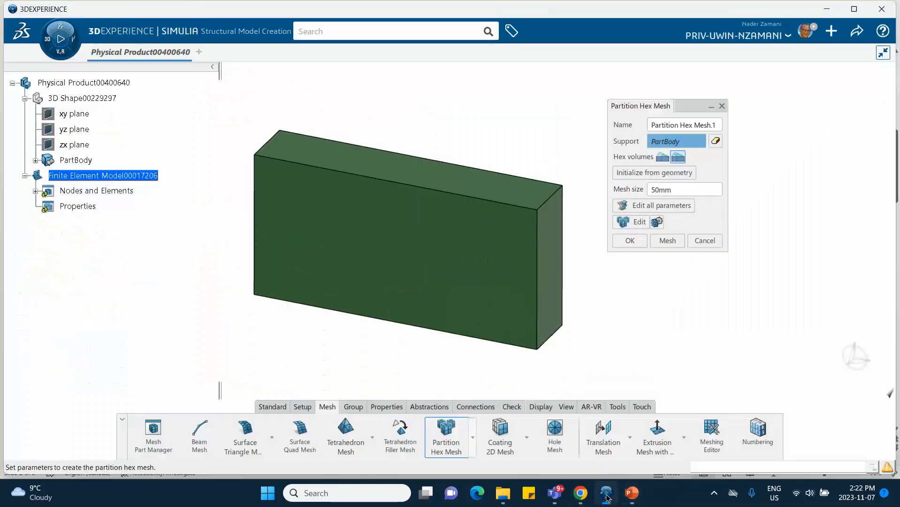
left_click(668, 241)
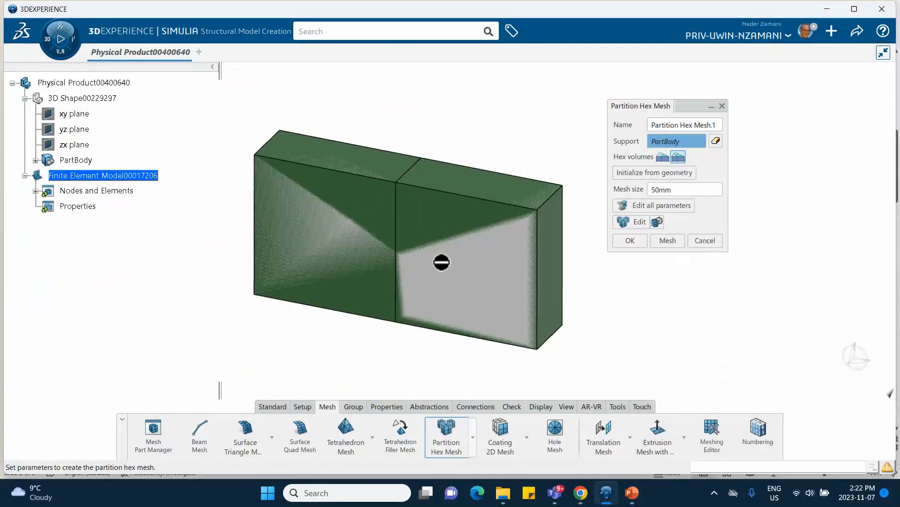
left_click(627, 242)
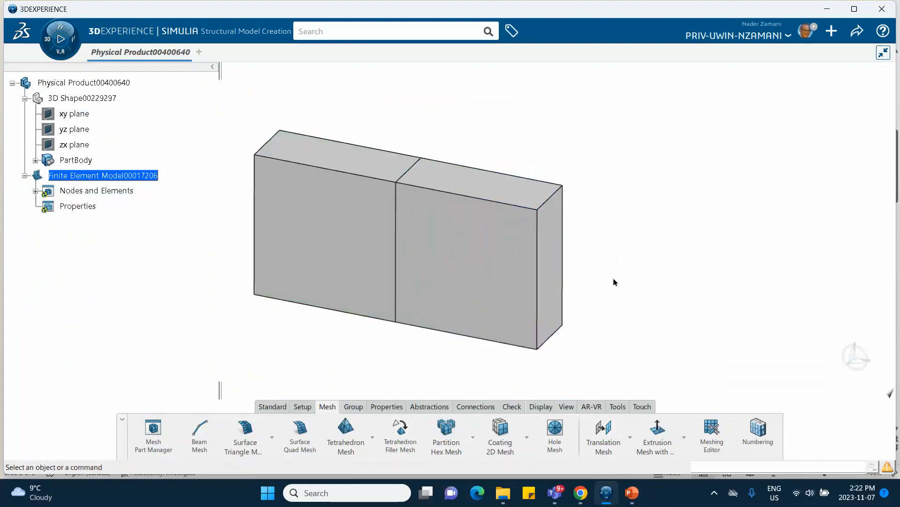
Step: Remesh the block by setting the existing Partition Hex Mesh size to 10 mm and generating the mesh
left_click(36, 192)
double_click(102, 207)
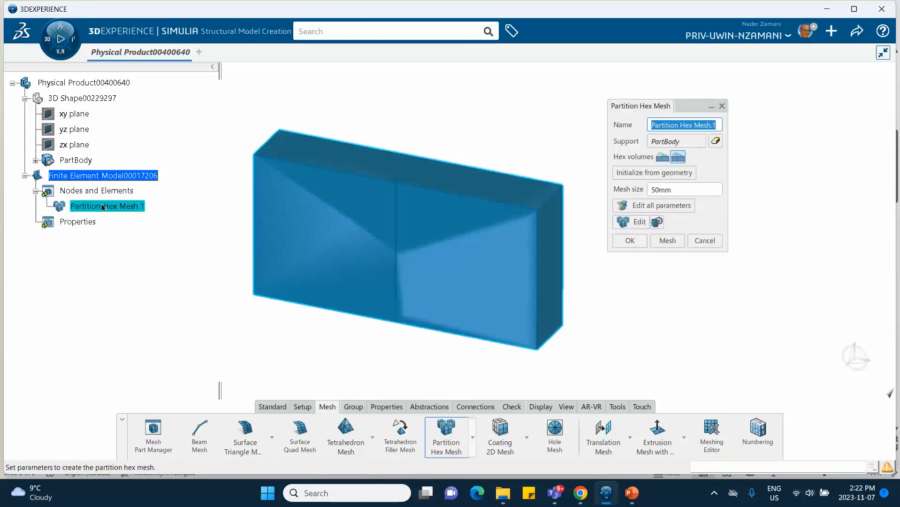
double_click(676, 189)
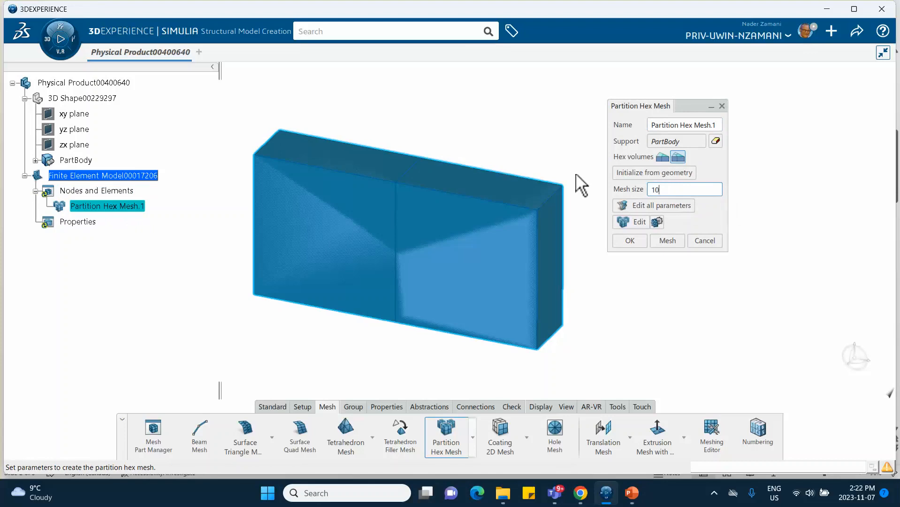
left_click(667, 240)
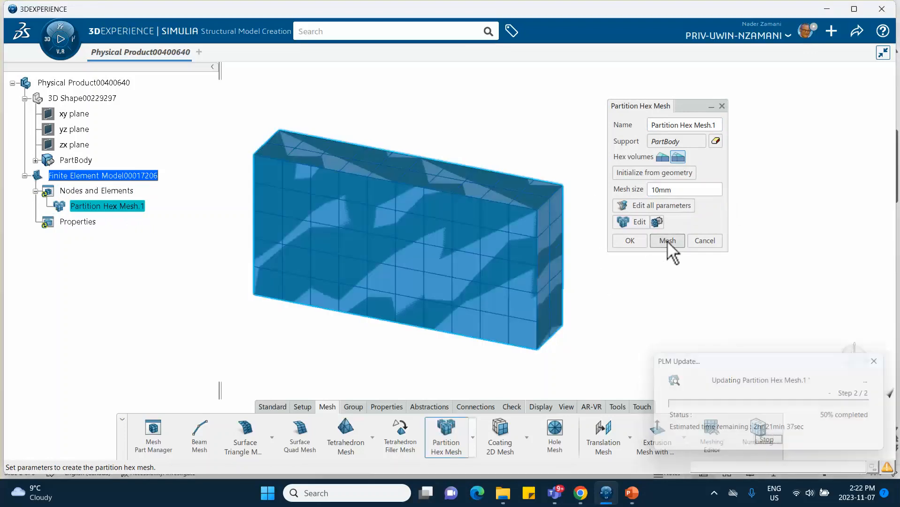
left_click(640, 241)
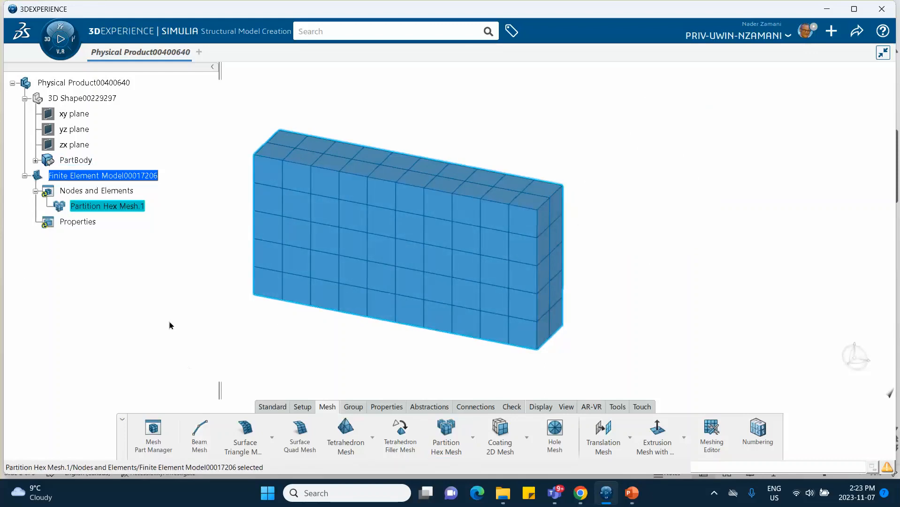
left_click(653, 143)
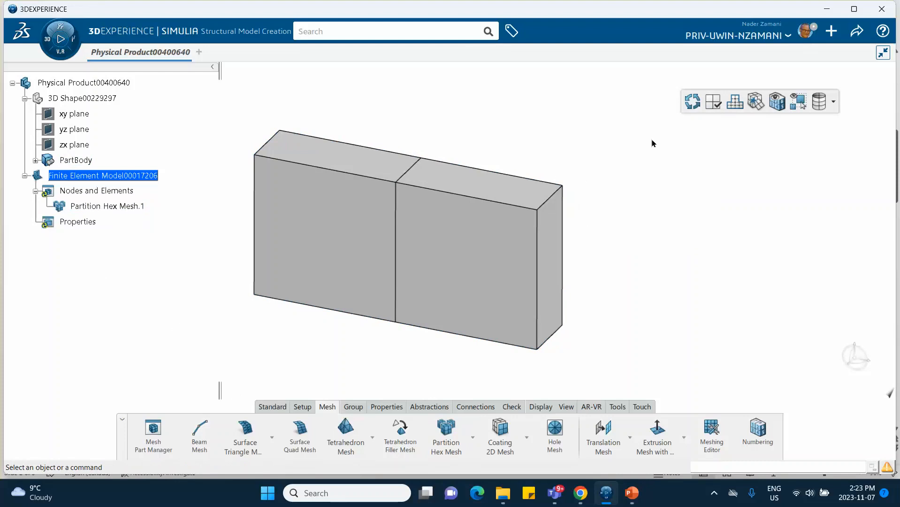
Step: Open the block's existing Partition Hex Mesh for editing in Partition Hex Mesher
middle_click_drag(653, 144, 623, 149)
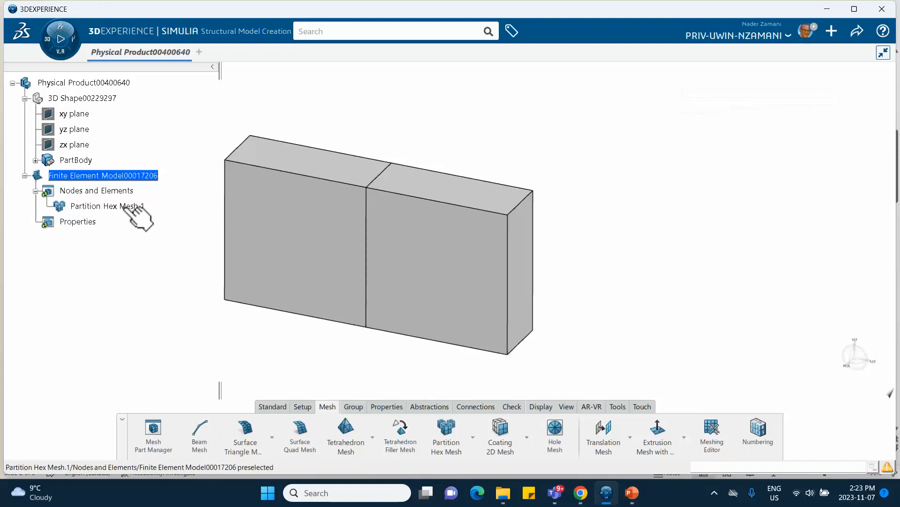
double_click(103, 209)
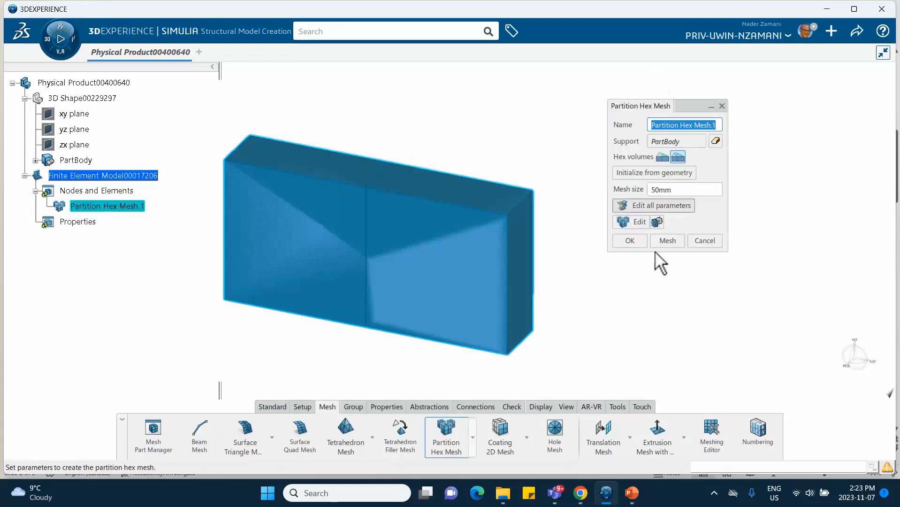
left_click(630, 221)
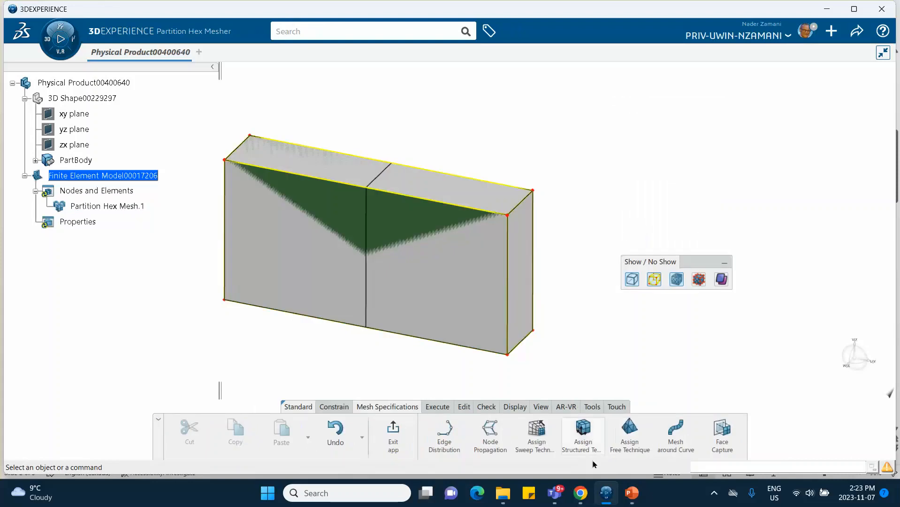
Step: Check the display settings on the PowerPoint tutorial slide, and hide the block's geometry and green volumes in Partition Hex Mesher
left_click(632, 493)
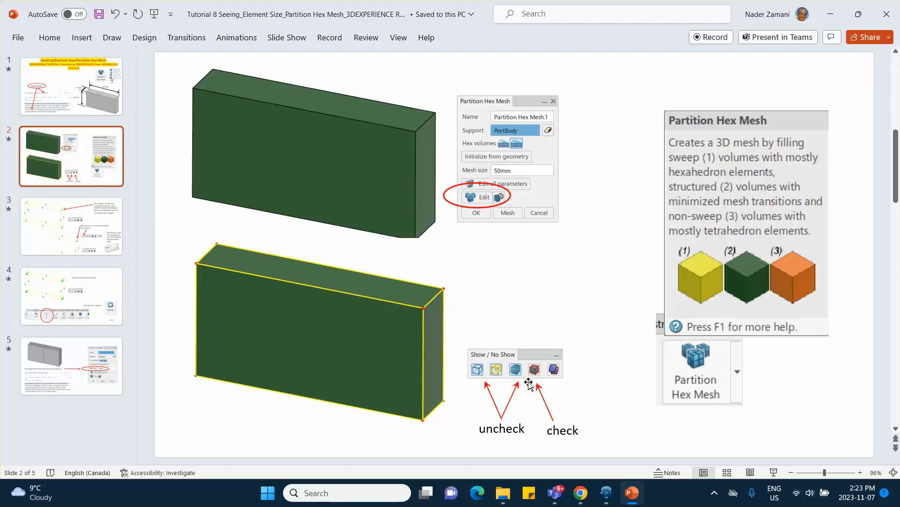
left_click(606, 493)
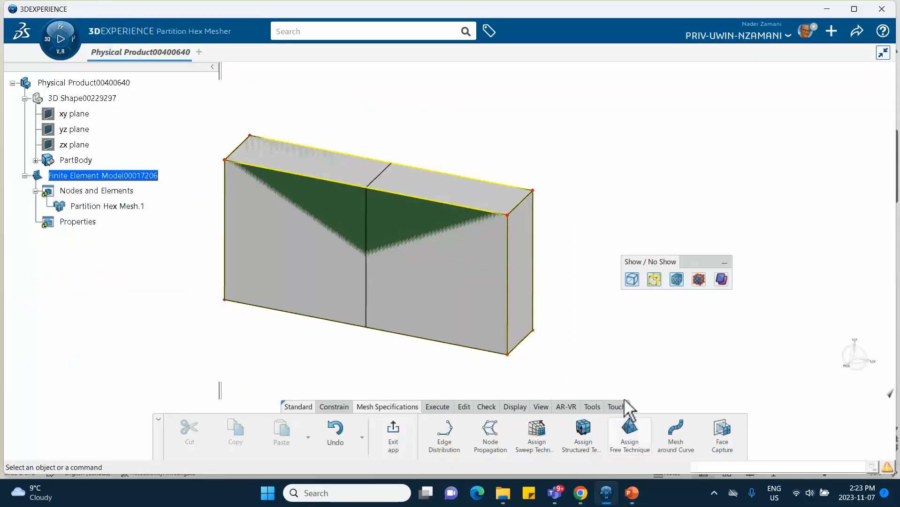
left_click_drag(694, 262, 666, 266)
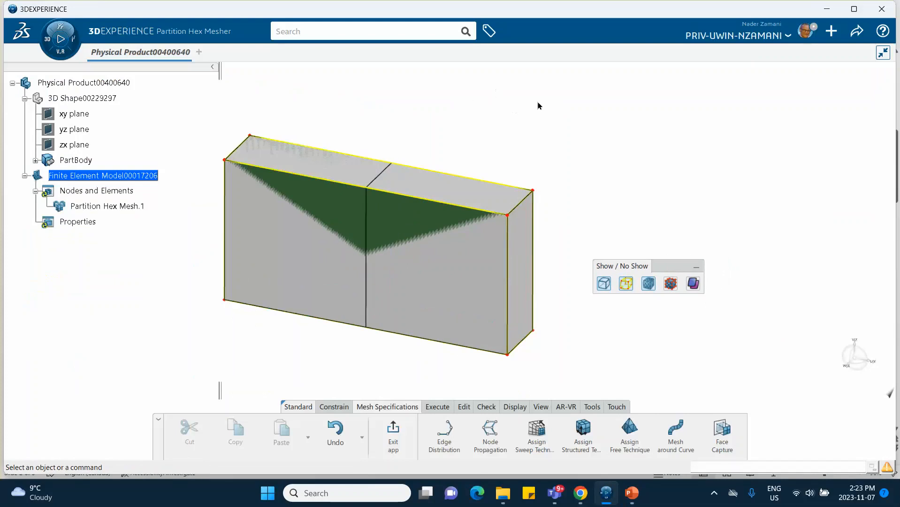
left_click(604, 282)
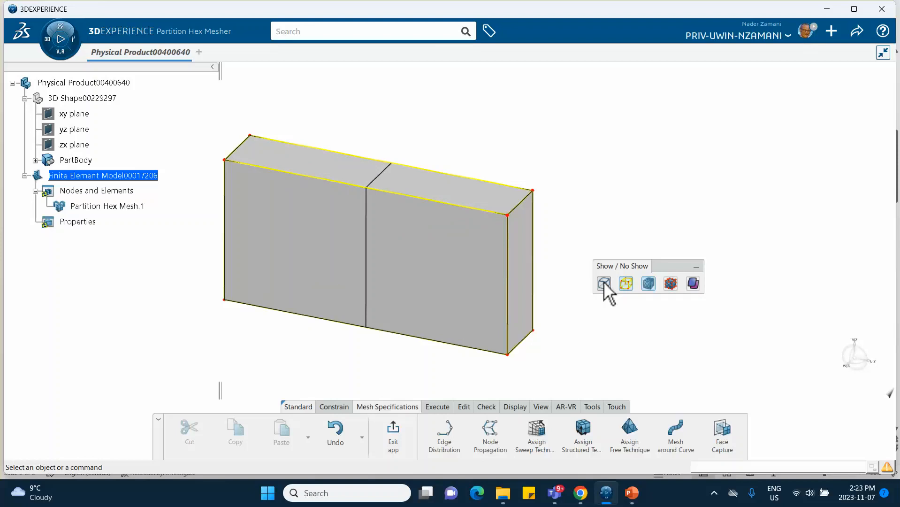
left_click(649, 283)
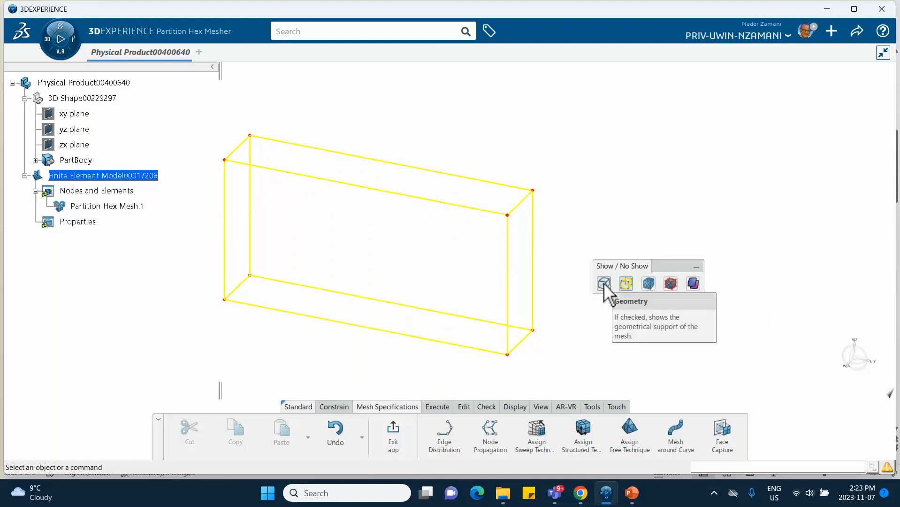
left_click(649, 283)
left_click(648, 284)
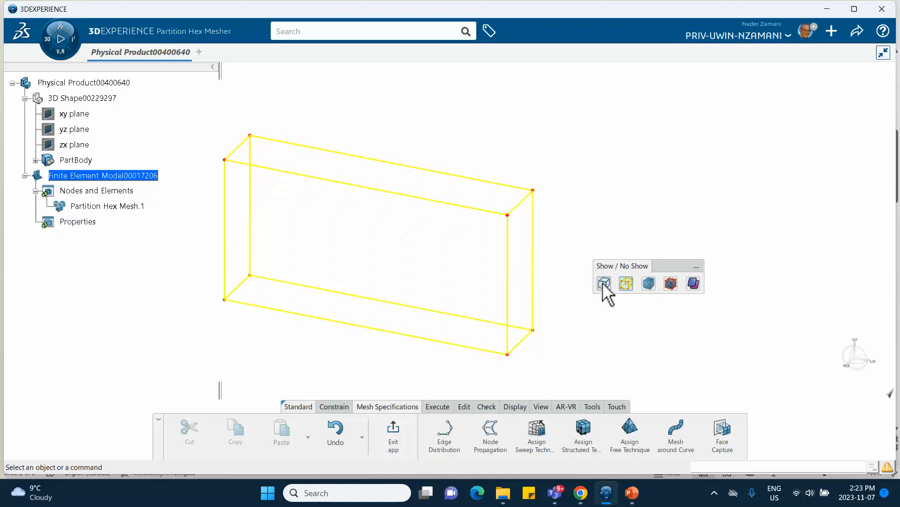
left_click(601, 280)
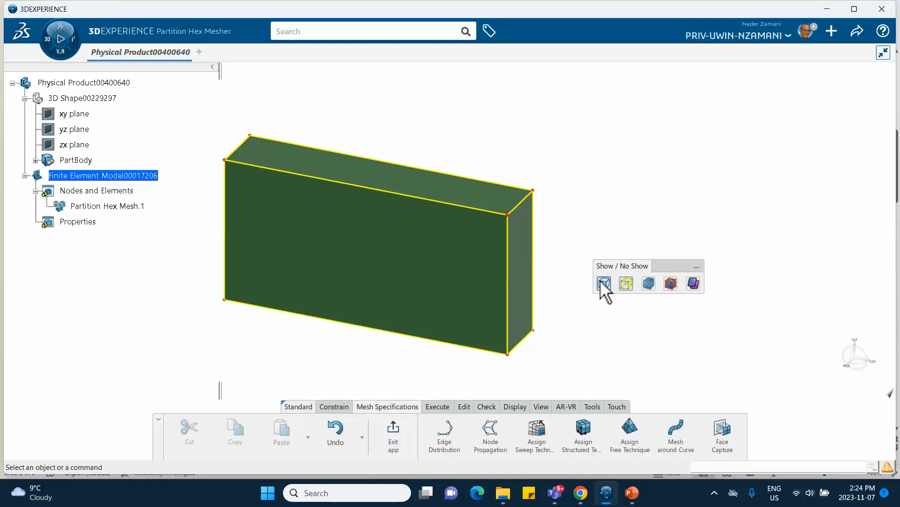
left_click(603, 282)
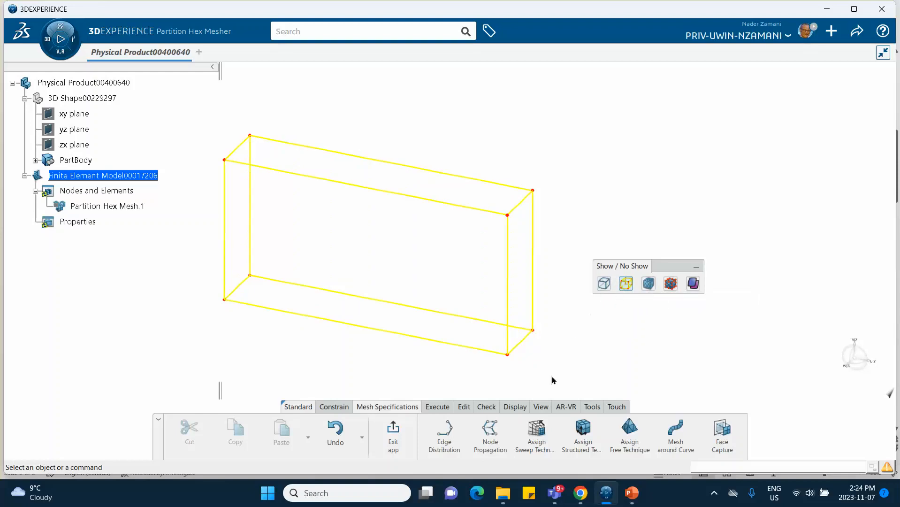
Step: Recheck the PowerPoint tutorial slide and display the seed numbers on the block's edges in 3DEXPERIENCE
left_click(632, 496)
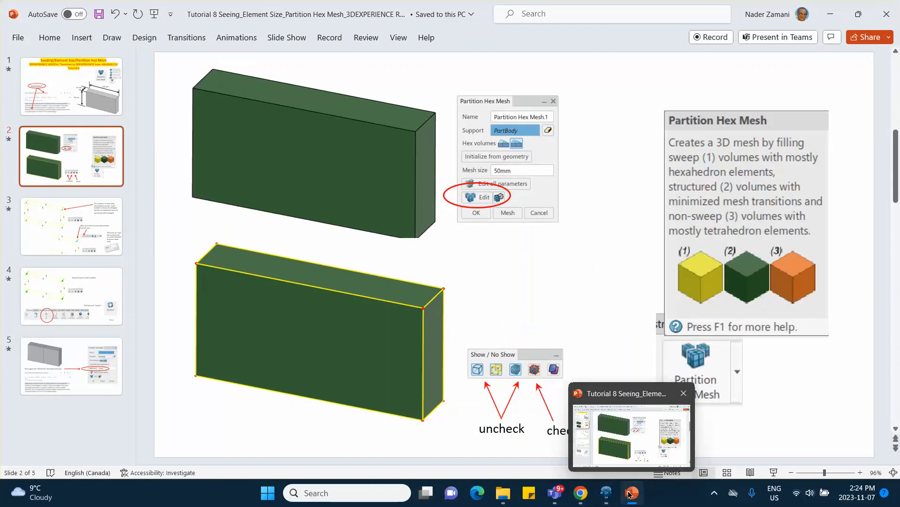
left_click(606, 493)
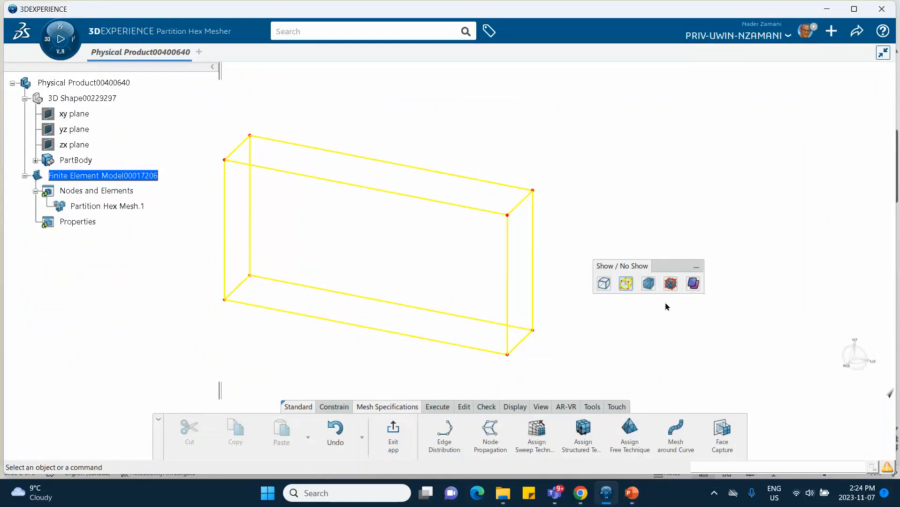
left_click(670, 283)
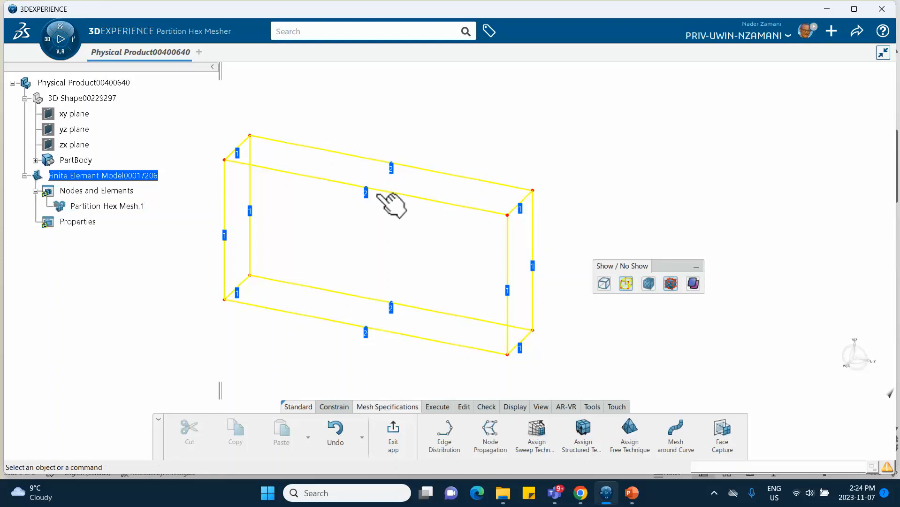
left_click(672, 283)
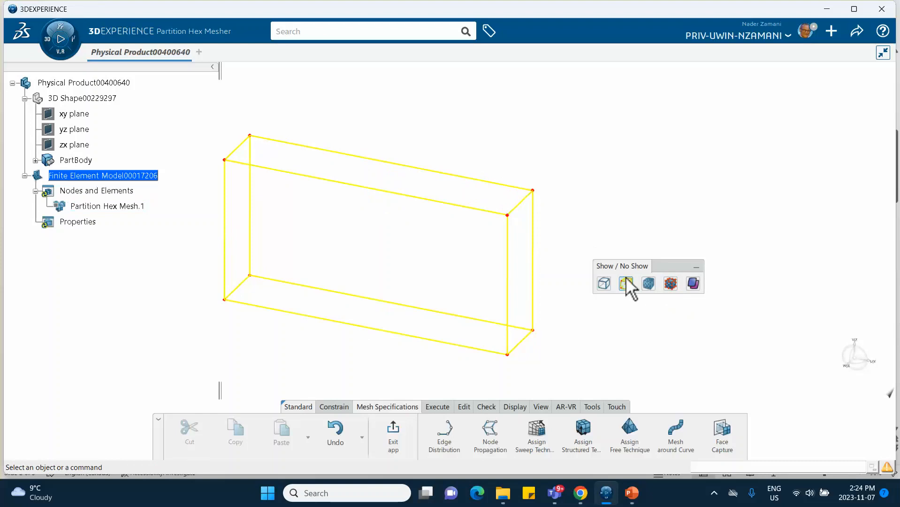
left_click(672, 283)
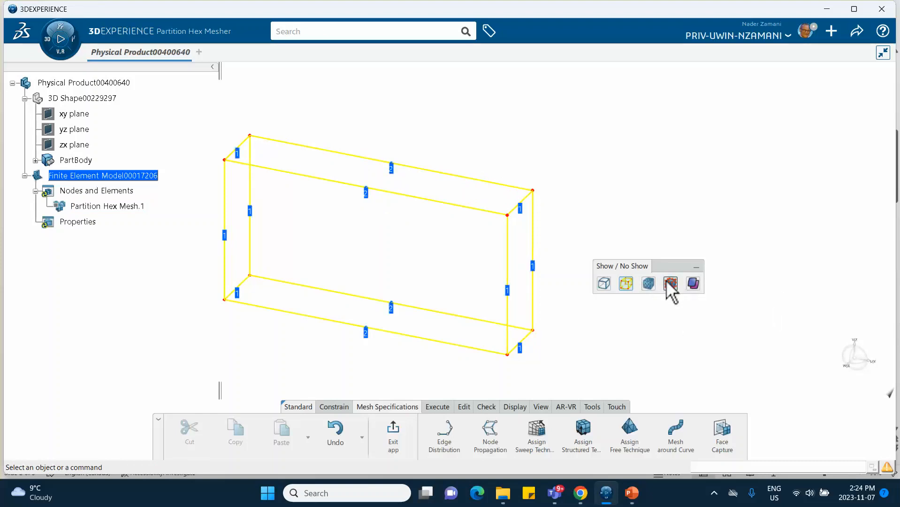
Step: Following the PowerPoint slide on seeding, set the short upper edge at the block's right end to 10 edges
middle_click_drag(617, 169, 664, 168)
left_click(617, 171)
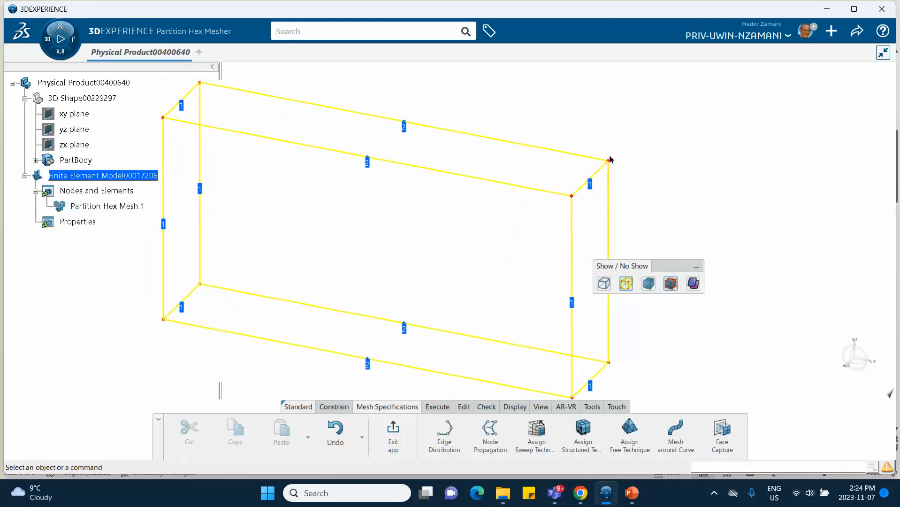
left_click(594, 189)
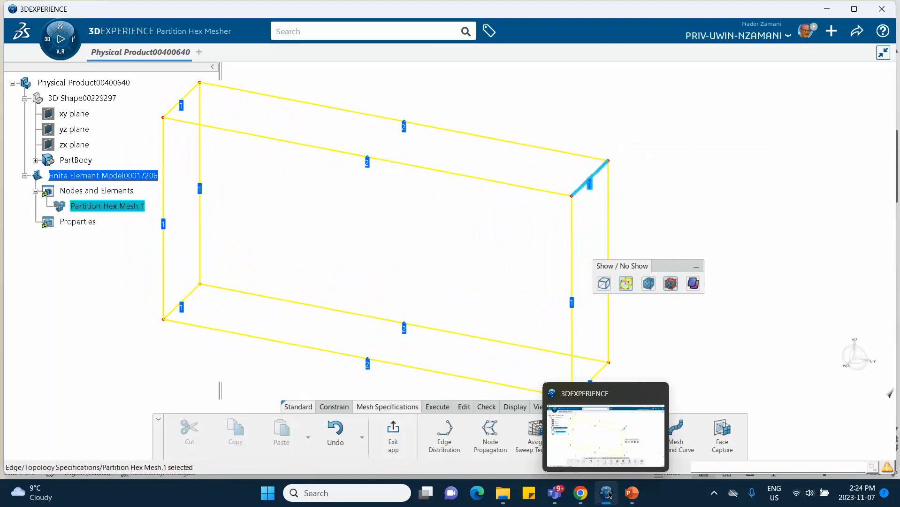
mouse_move(632, 493)
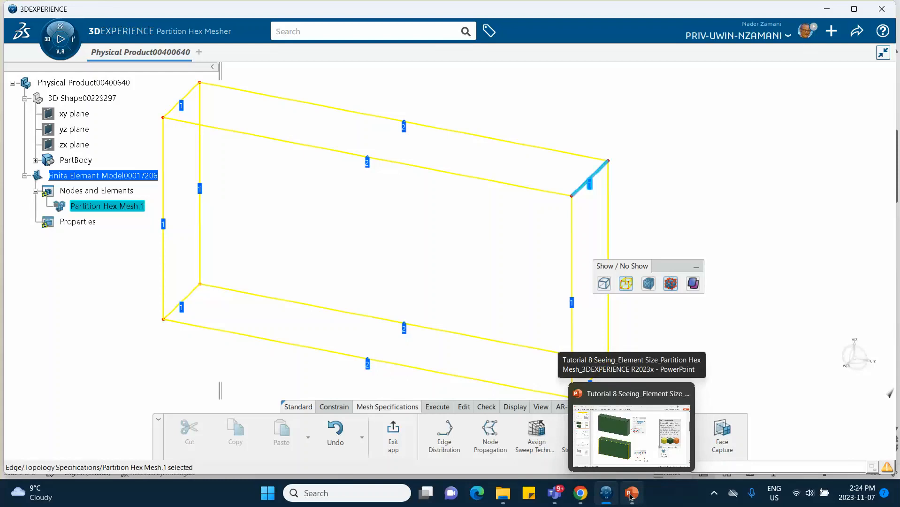
left_click(631, 494)
scroll(196, 358, "down", 1)
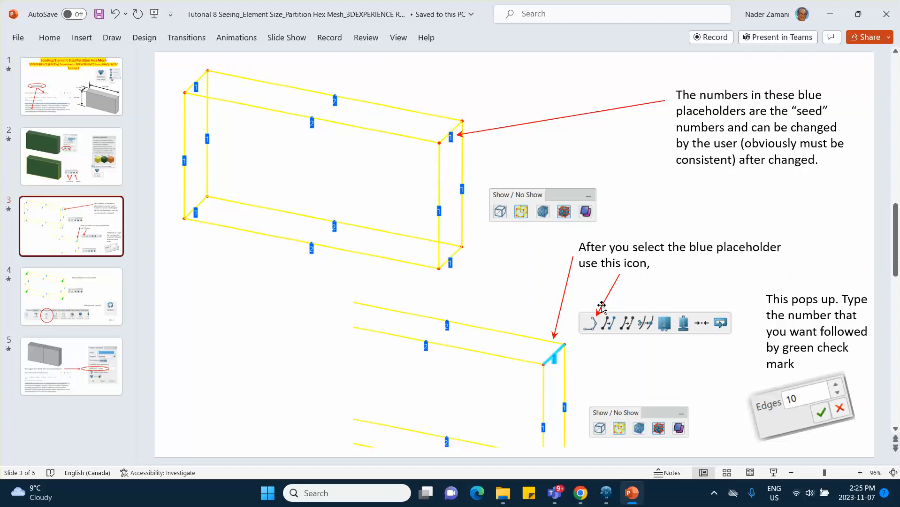
left_click(606, 493)
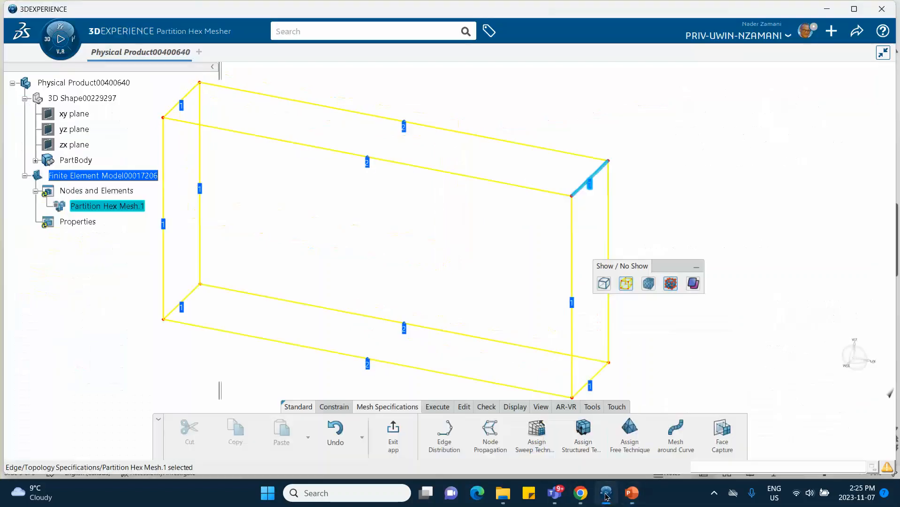
left_click(597, 184)
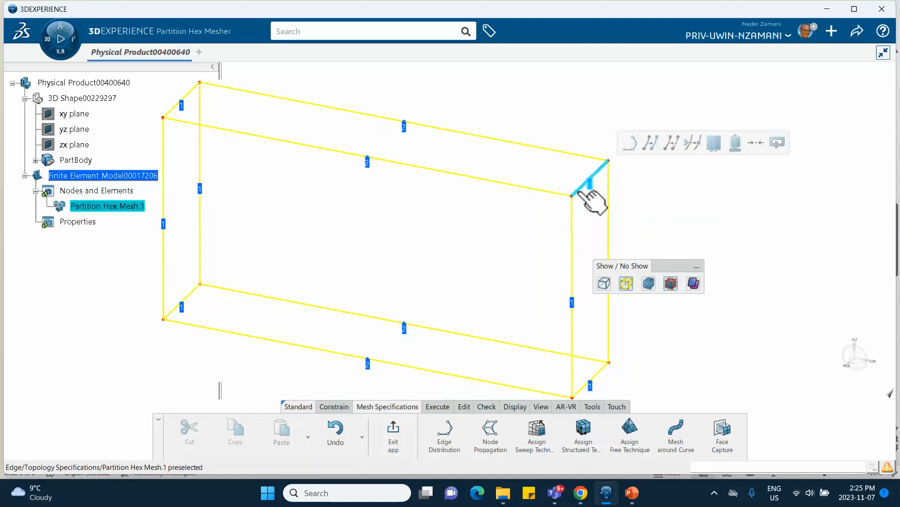
left_click(630, 144)
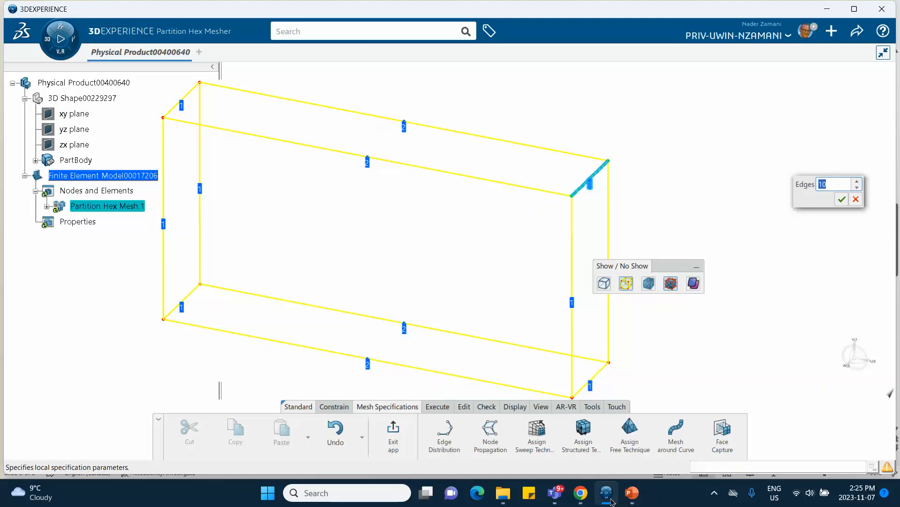
mouse_move(606, 501)
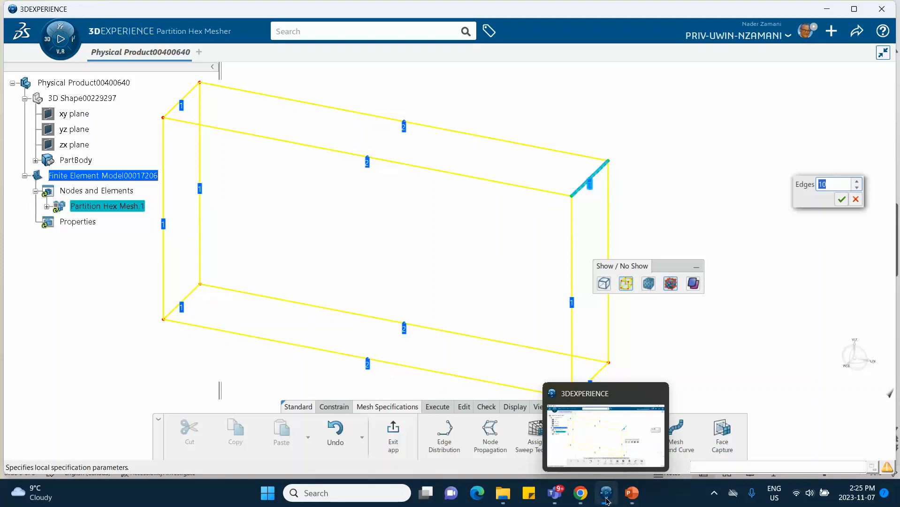
double_click(607, 501)
left_click(633, 502)
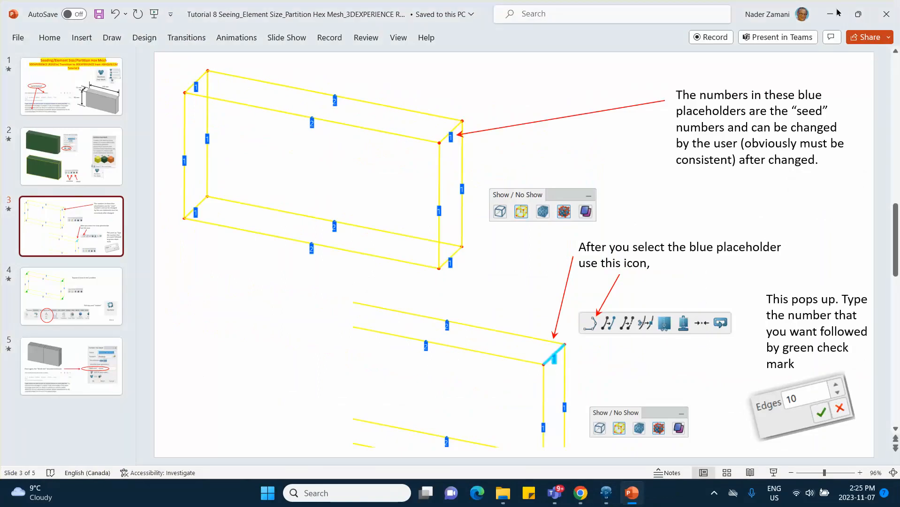
left_click(838, 12)
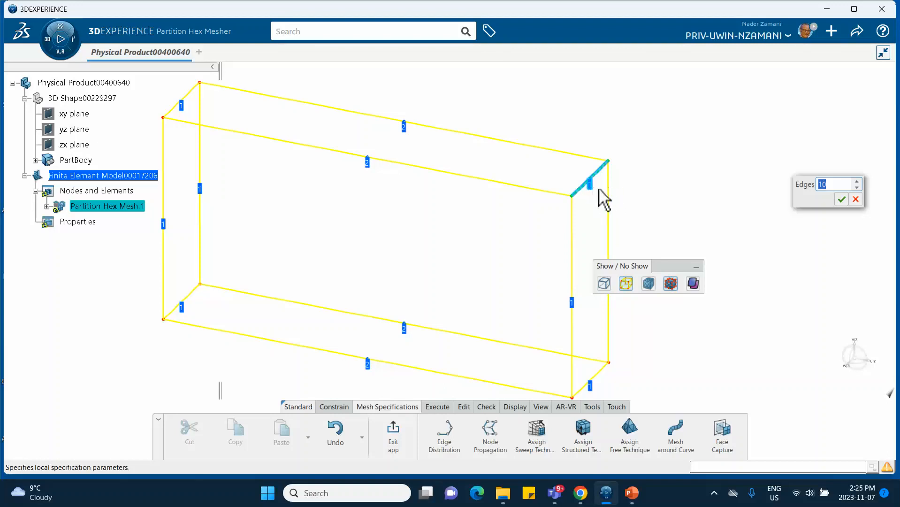
left_click(842, 200)
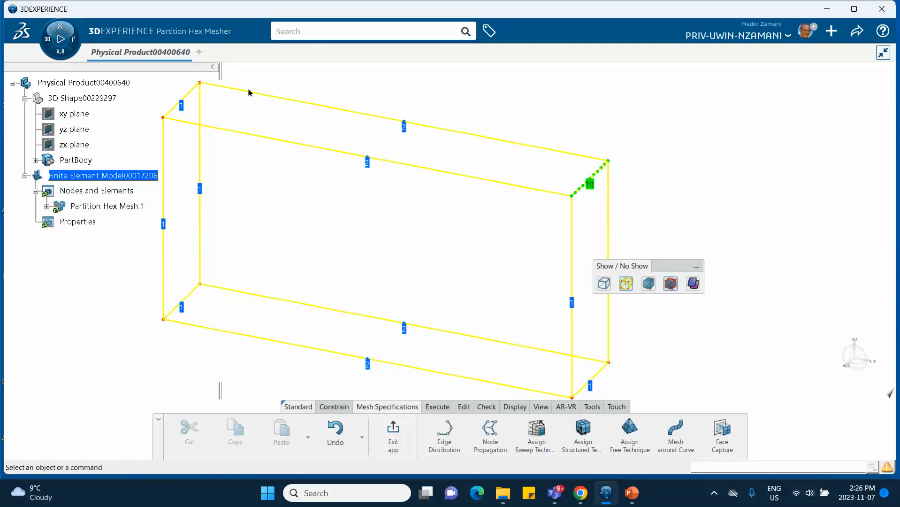
Step: Seed the short upper edge at the block's left end with 10 edges
mouse_move(191, 109)
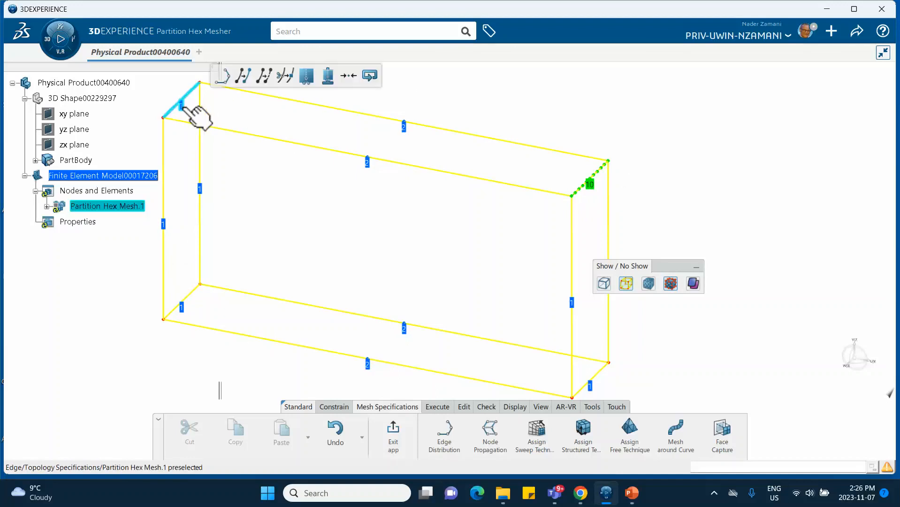
left_click(226, 75)
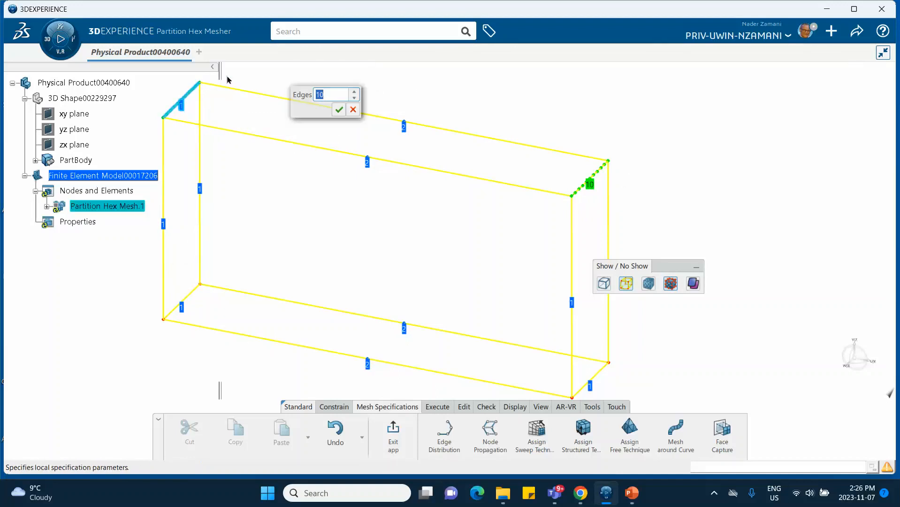
left_click(340, 107)
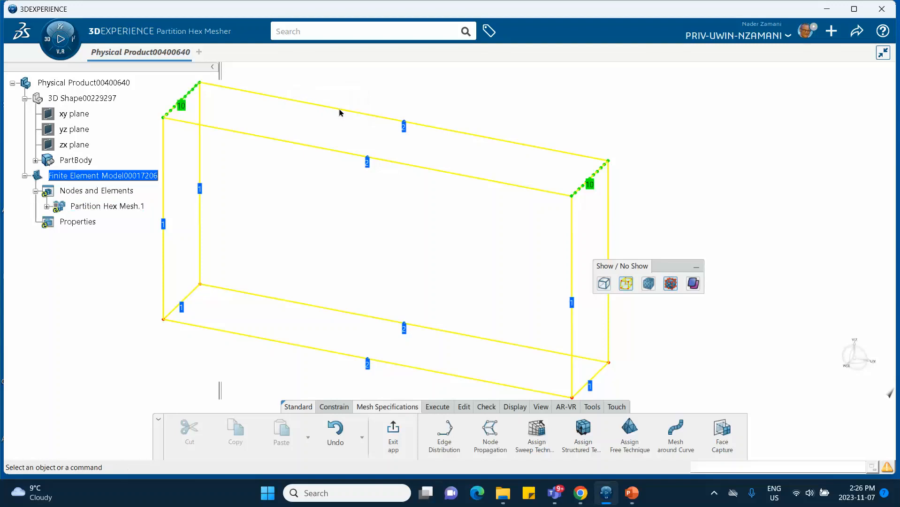
Step: Seed the two short lower edges at the block's left and right ends with 10 edges each
left_click(184, 303)
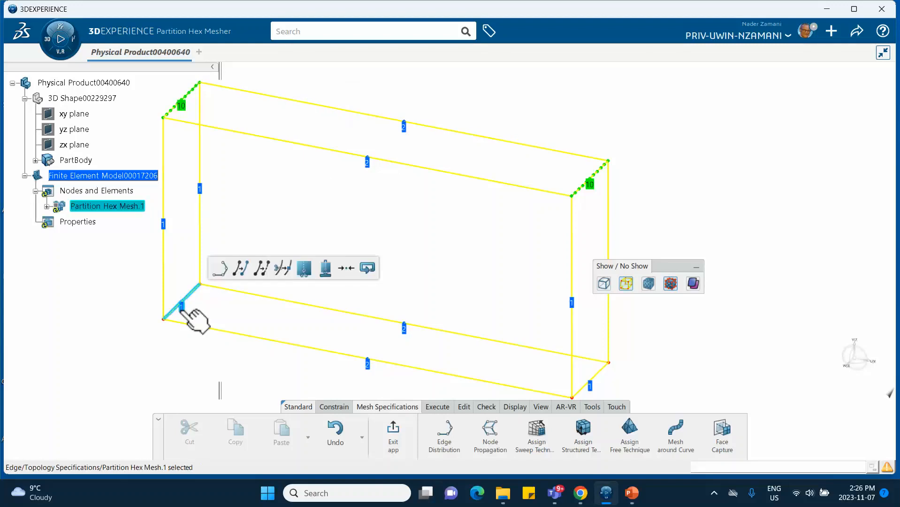
left_click(223, 274)
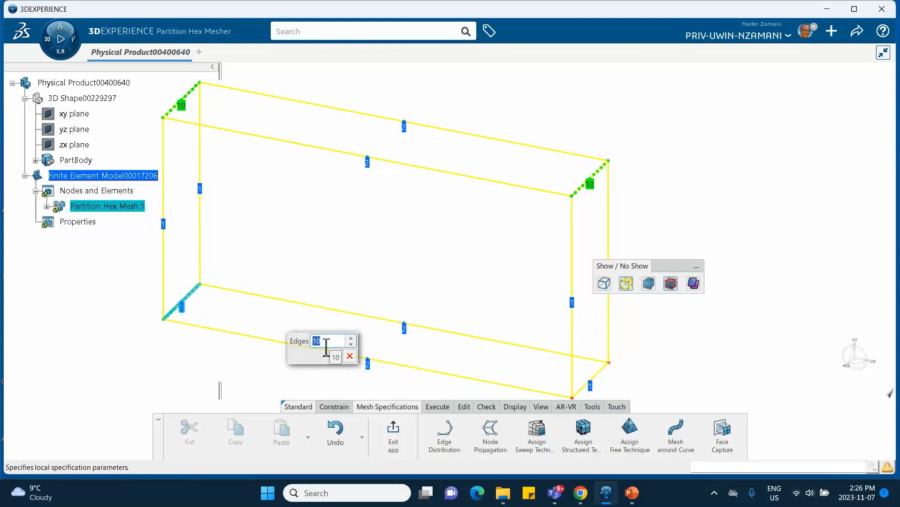
left_click(338, 355)
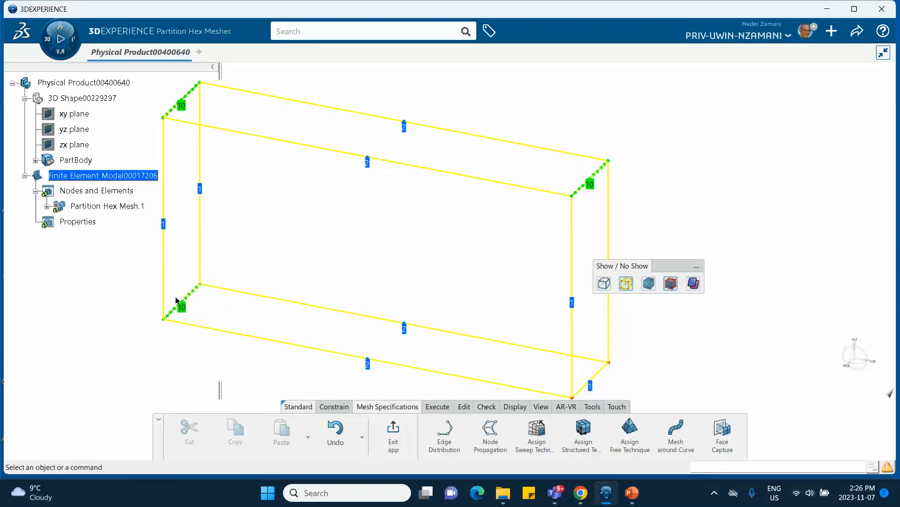
left_click(592, 386)
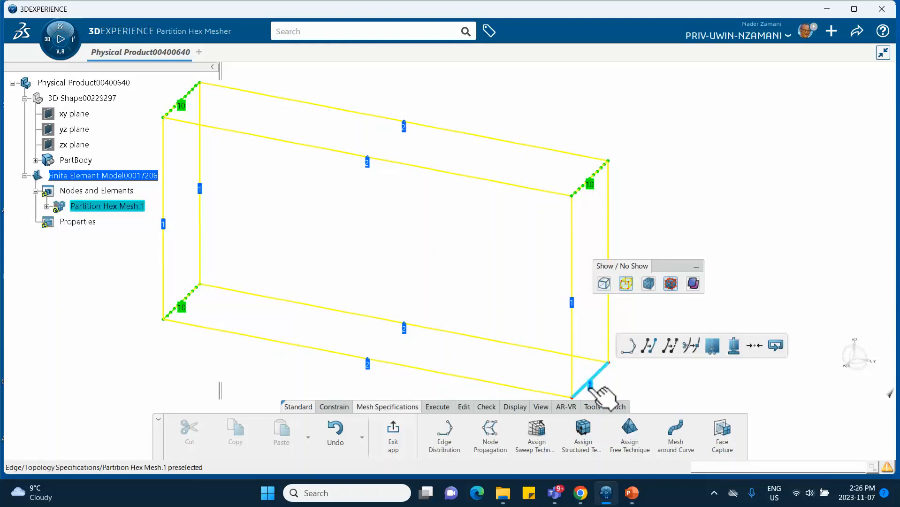
left_click(628, 346)
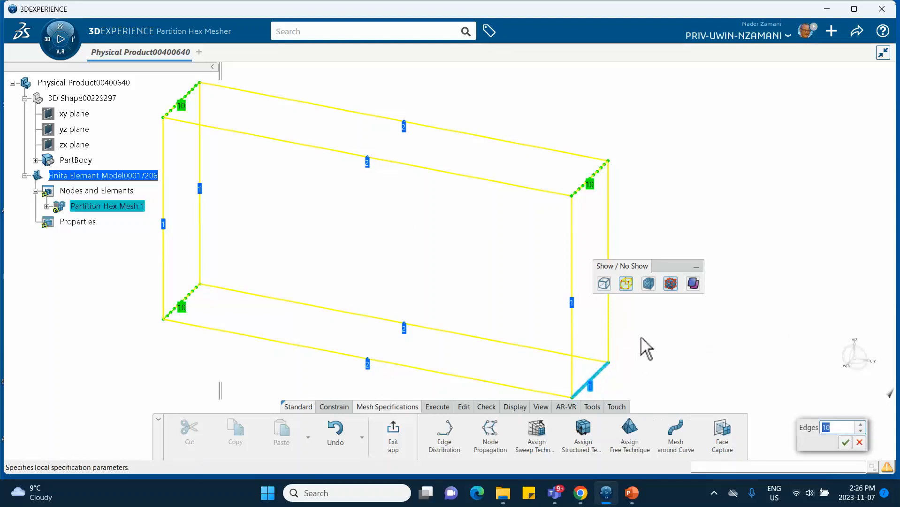
left_click(845, 437)
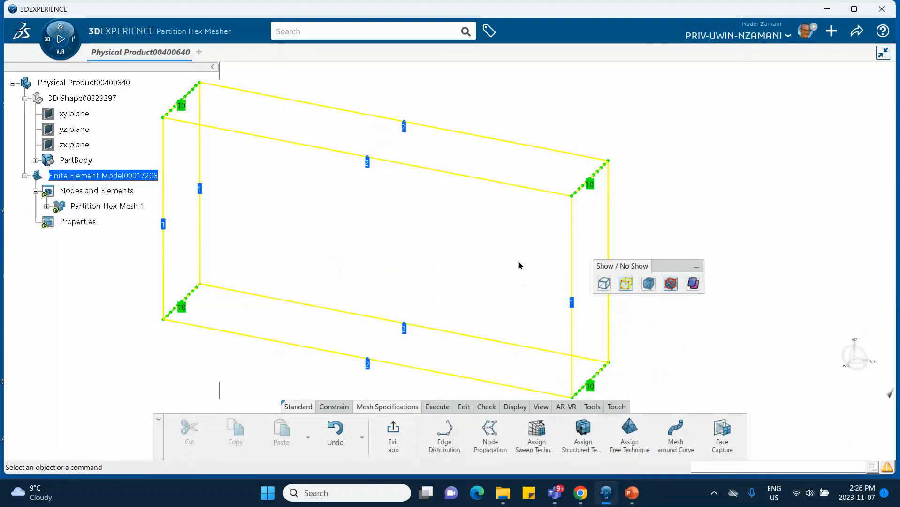
Step: Following slide 4 of the PowerPoint tutorial, exit Partition Hex Mesher in 3DEXPERIENCE and update the mesh
left_click(633, 497)
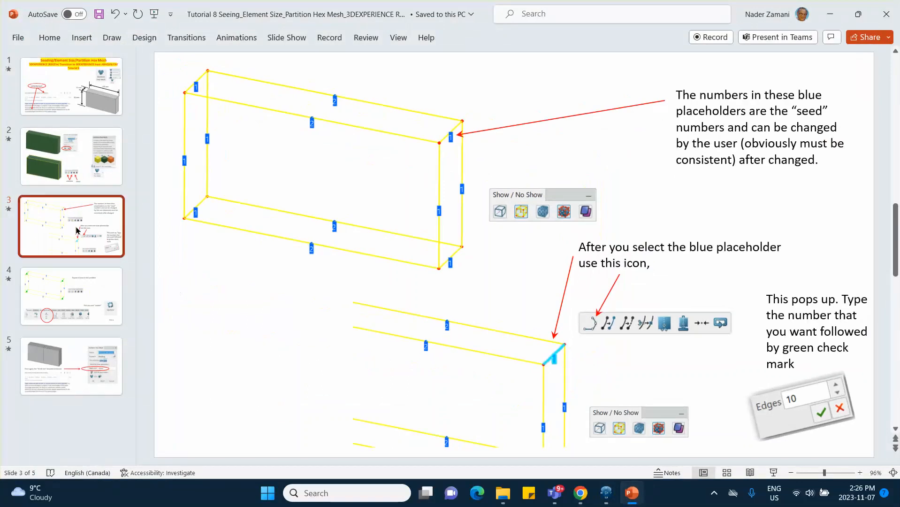
left_click(104, 324)
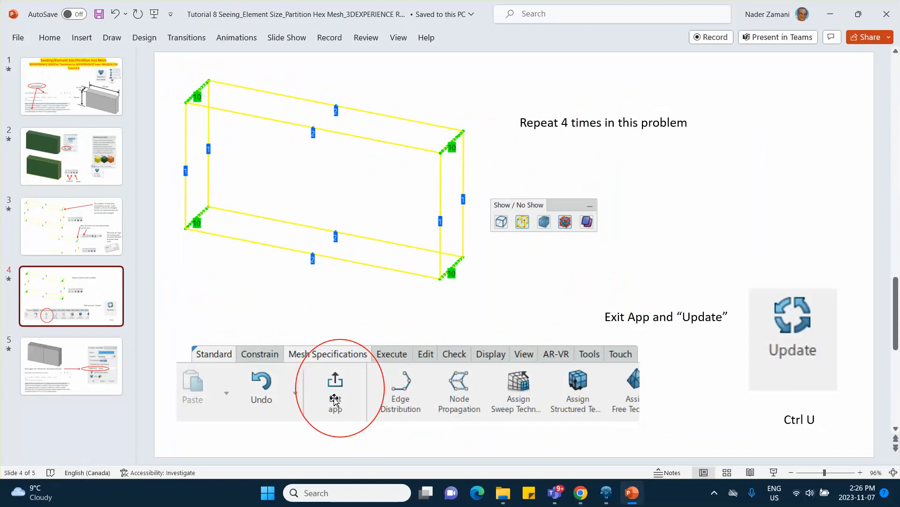
left_click(606, 492)
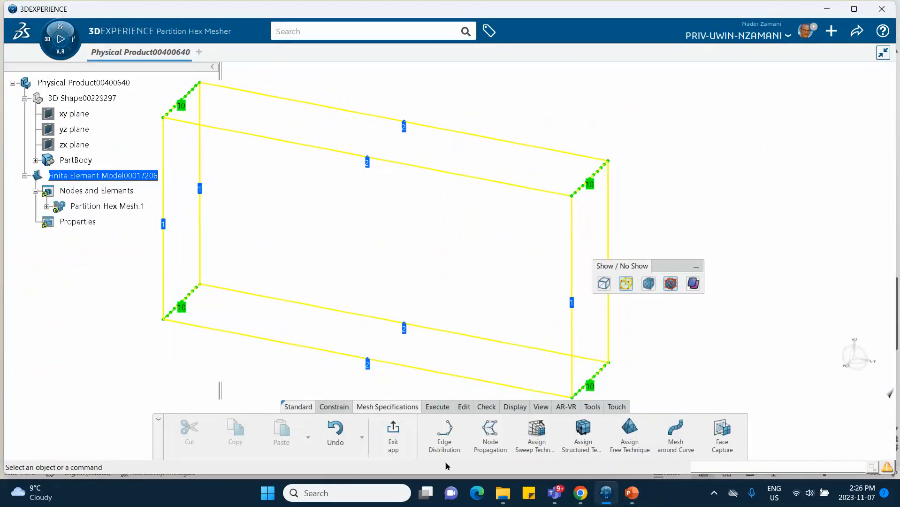
left_click(393, 437)
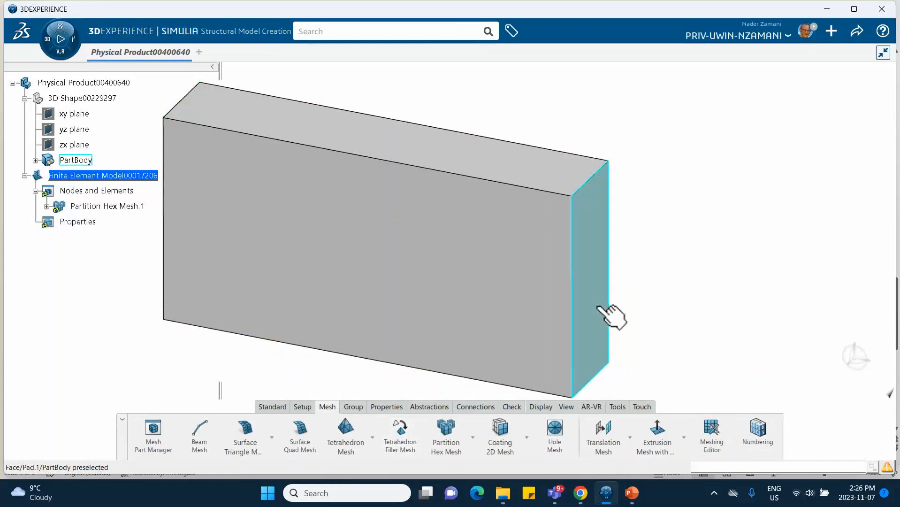
left_click(267, 406)
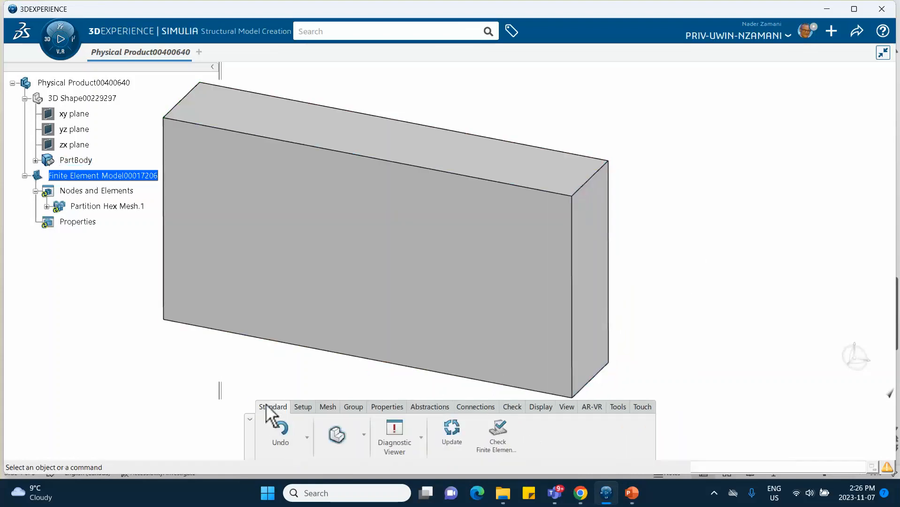
left_click(452, 434)
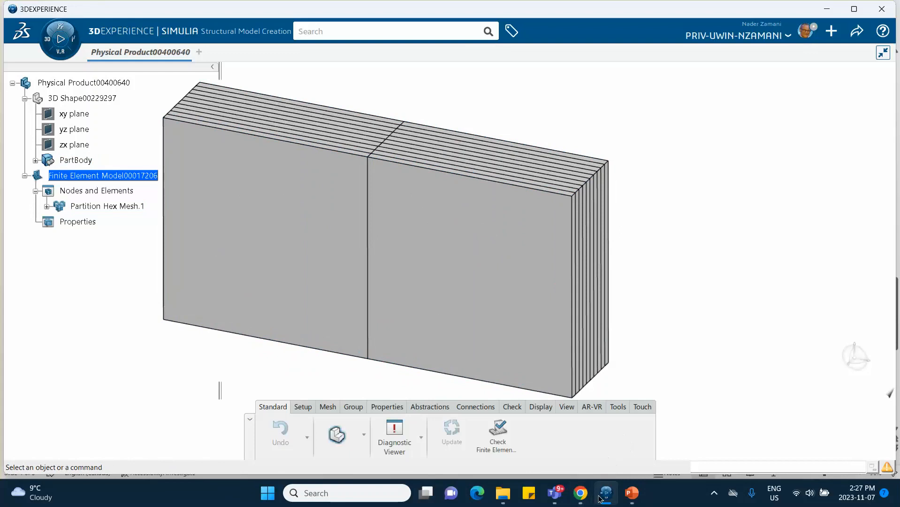
Step: Check slide 5 of the PowerPoint tutorial on whether edge seeds override the mesh size, and return to 3DEXPERIENCE
mouse_move(609, 498)
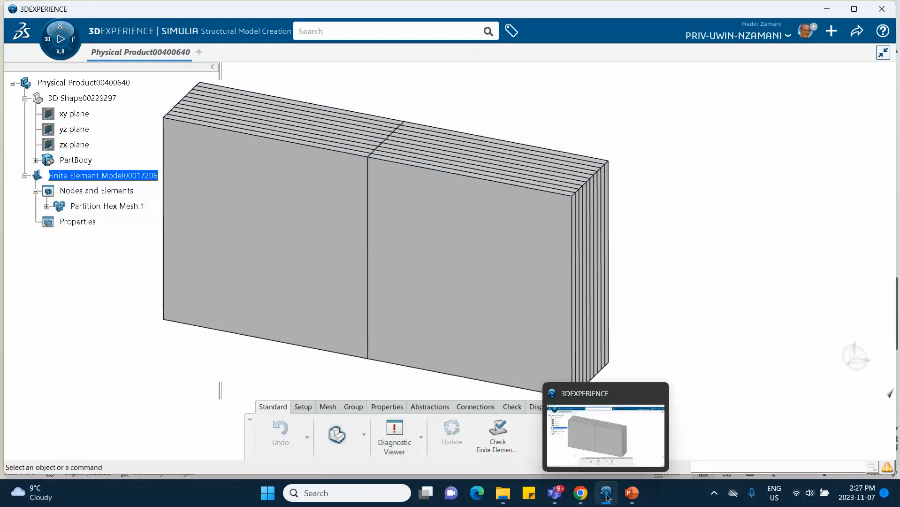
left_click(632, 493)
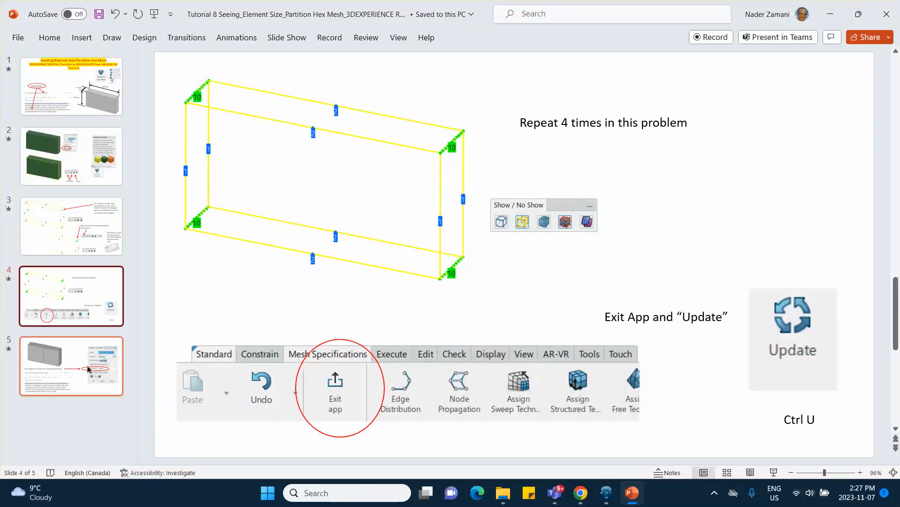
left_click(80, 362)
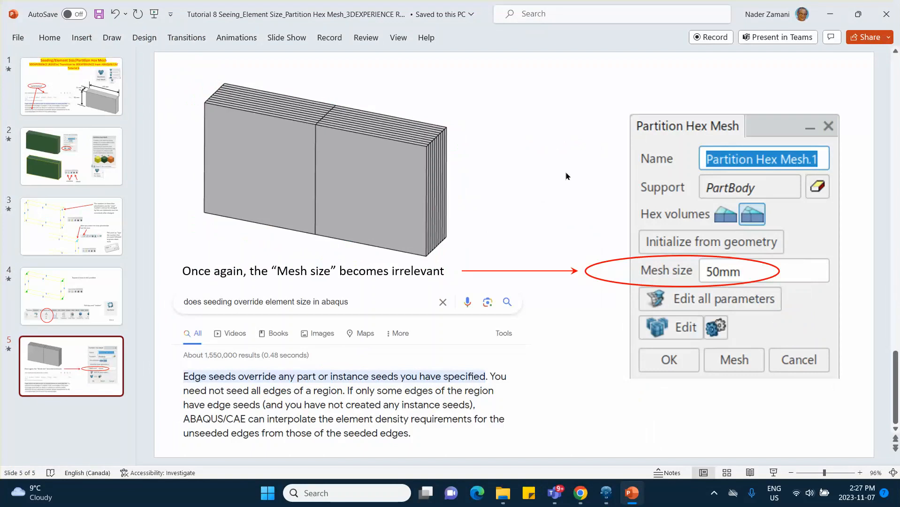
left_click(830, 14)
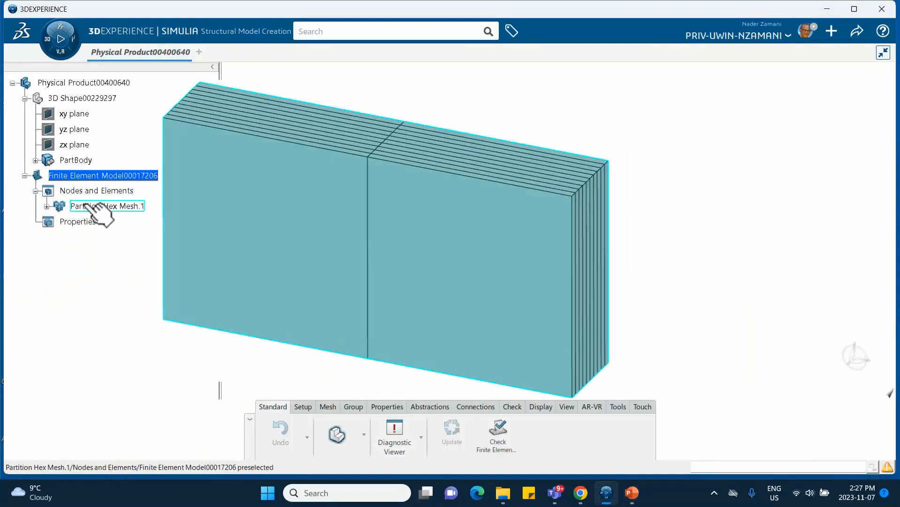
Step: Reopen Partition Hex Mesh.1 in Partition Hex Mesher and display only the edges with their seed numbers, hiding the geometry and generated mesh
left_click(106, 206)
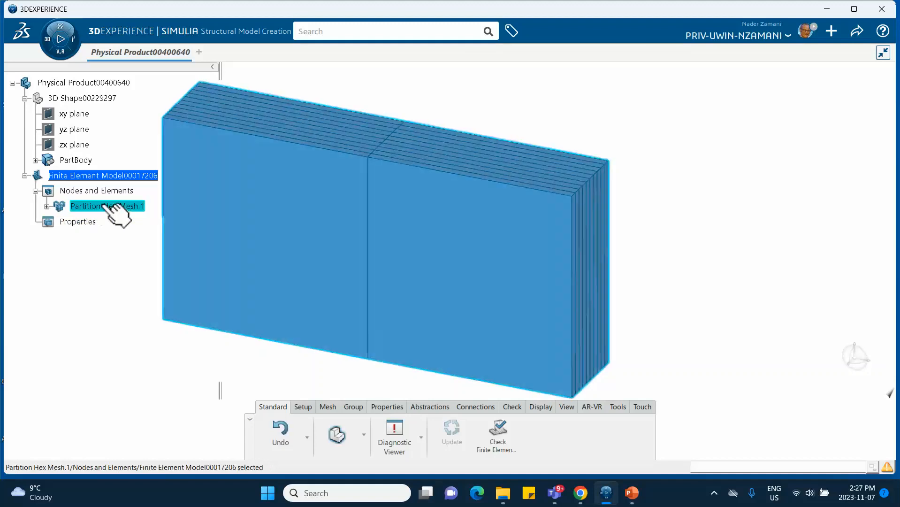
double_click(107, 205)
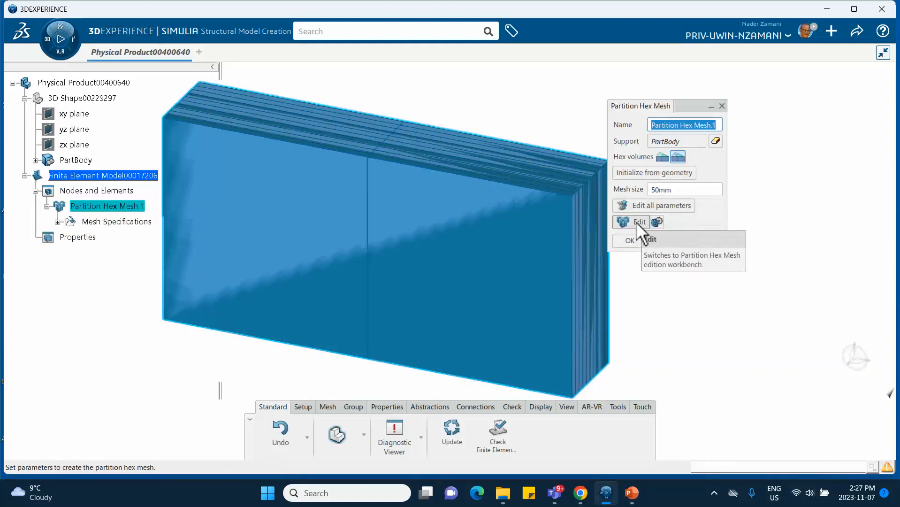
left_click(637, 222)
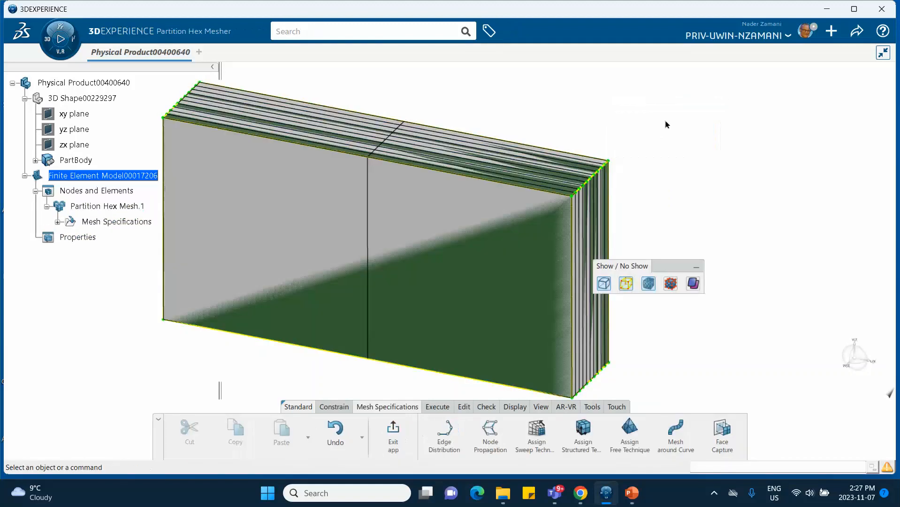
left_click(604, 283)
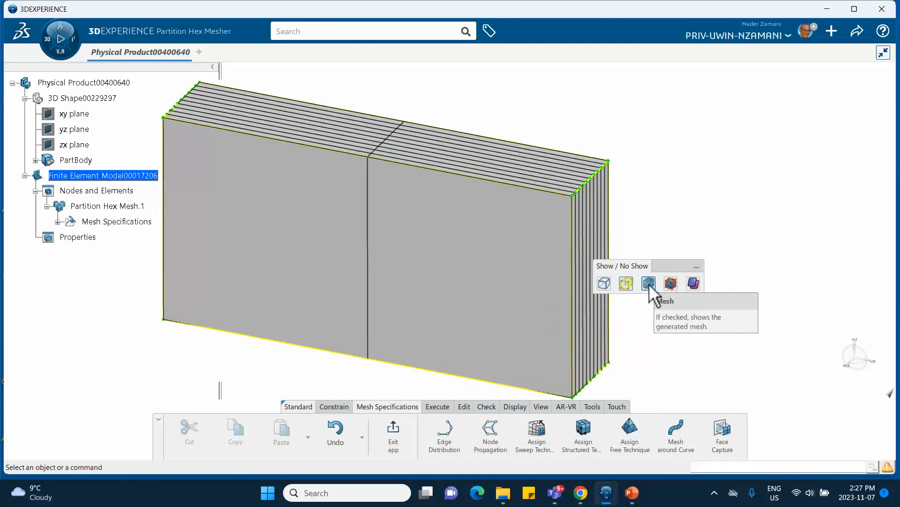
left_click(648, 283)
middle_click_drag(669, 205, 732, 184)
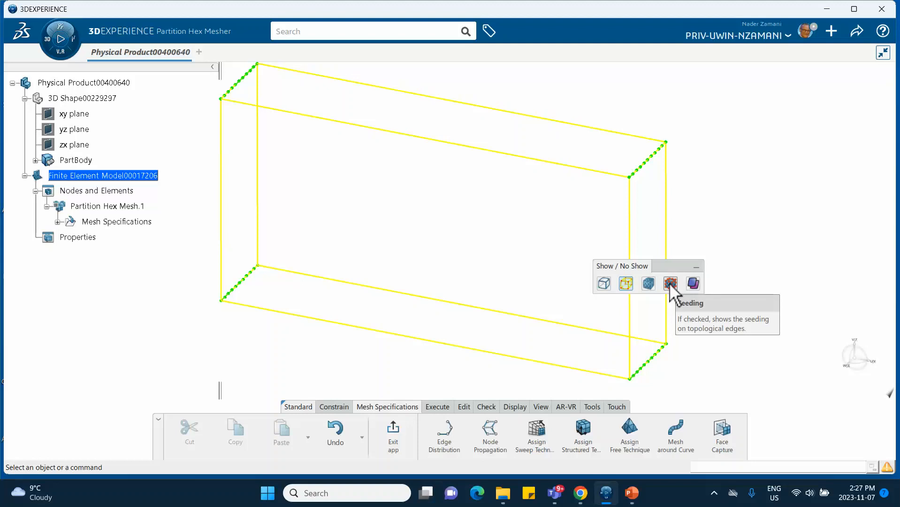
left_click(670, 283)
left_click_drag(685, 258, 826, 218)
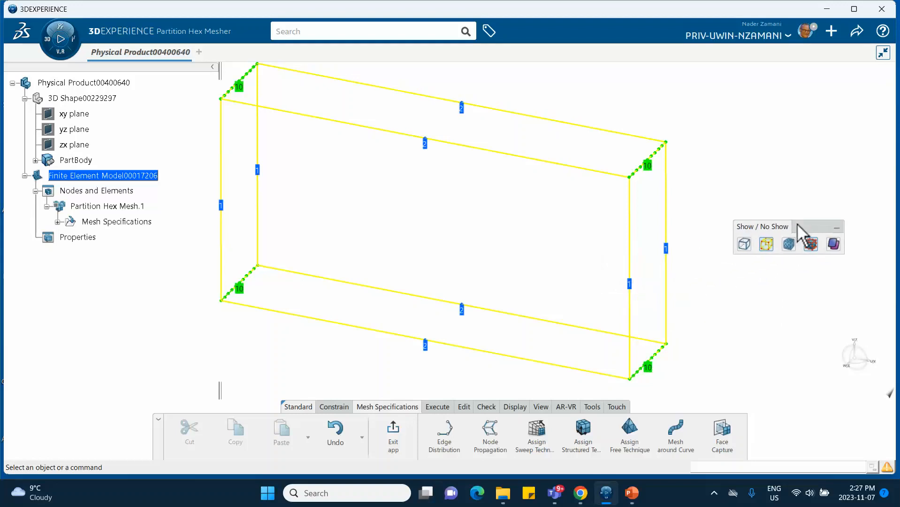
Step: Seed the two vertical edges at the block's right end with 2 edges each
left_click(667, 254)
left_click(707, 207)
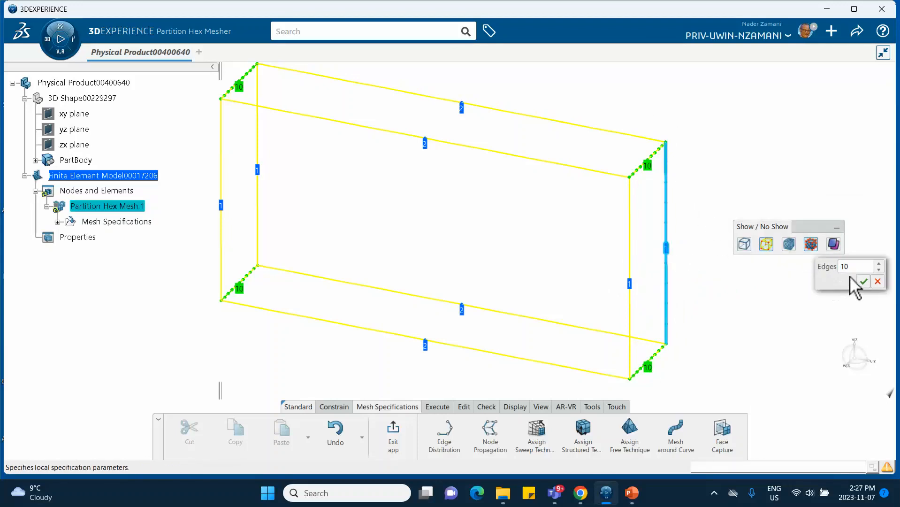
type("2")
left_click(864, 281)
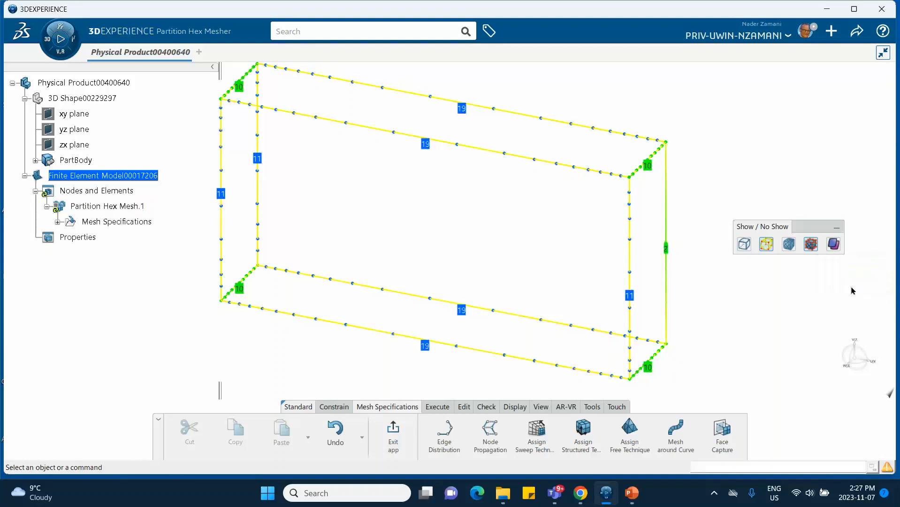
left_click(630, 295)
left_click(665, 254)
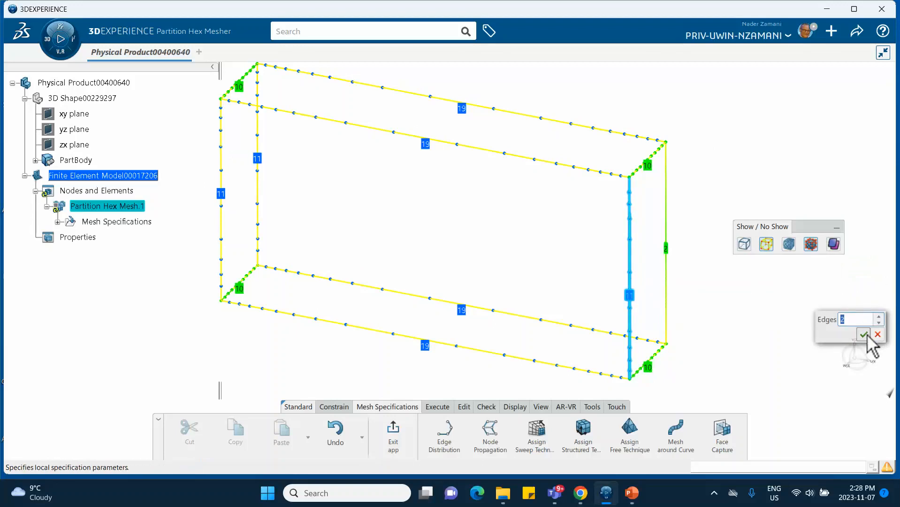
left_click(864, 334)
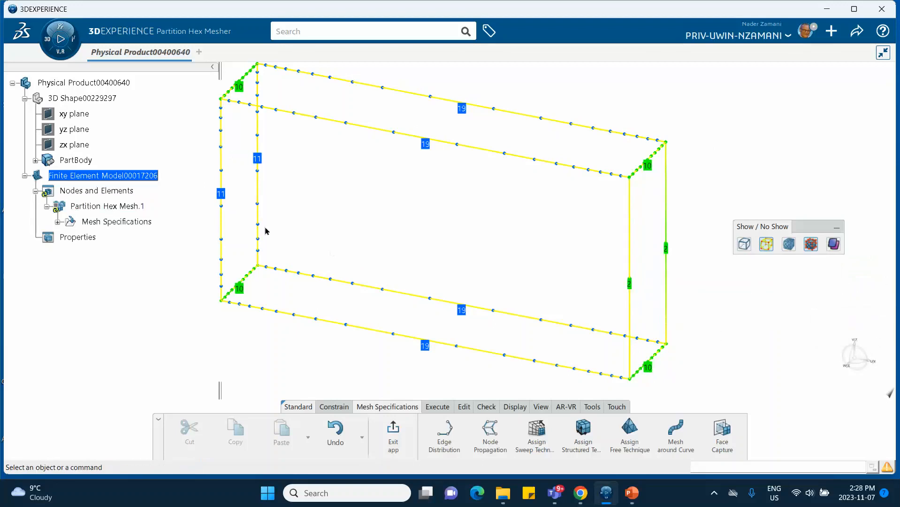
Step: Seed the two vertical edges at the block's left end with 2 edges each
left_click(225, 196)
left_click(261, 152)
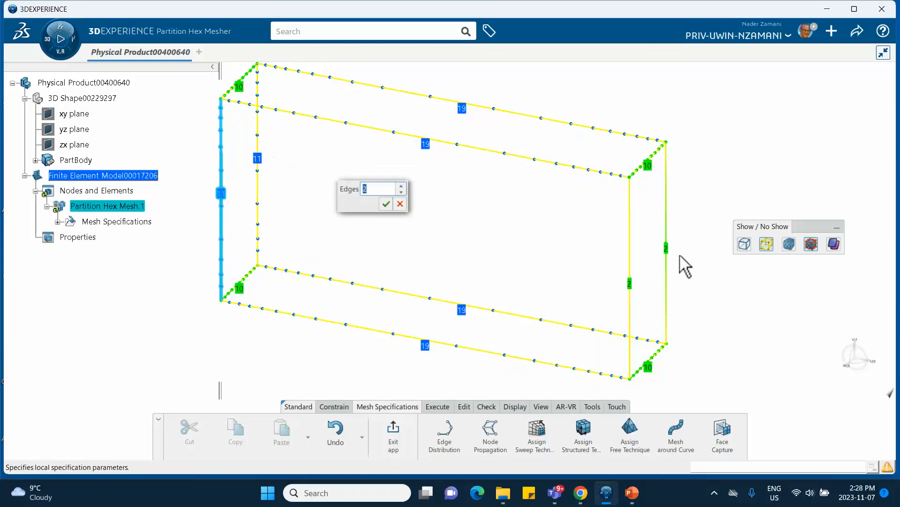
left_click(384, 202)
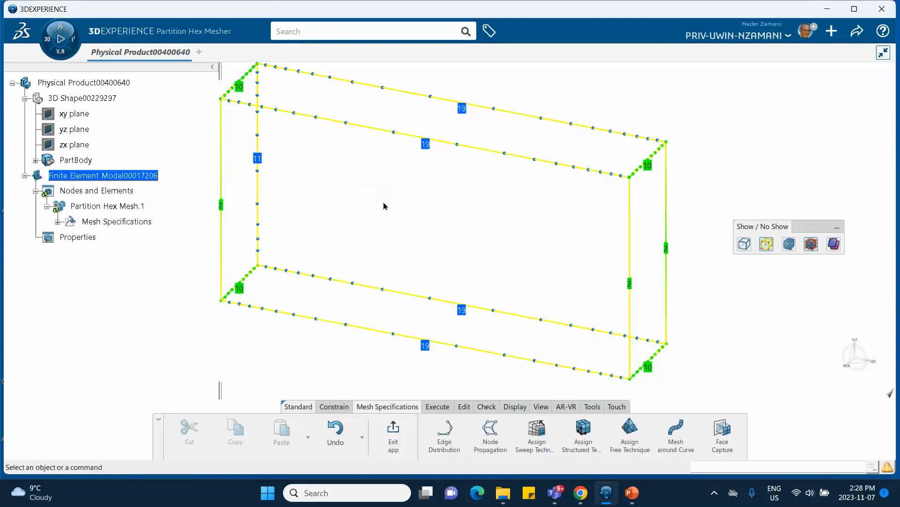
left_click(257, 158)
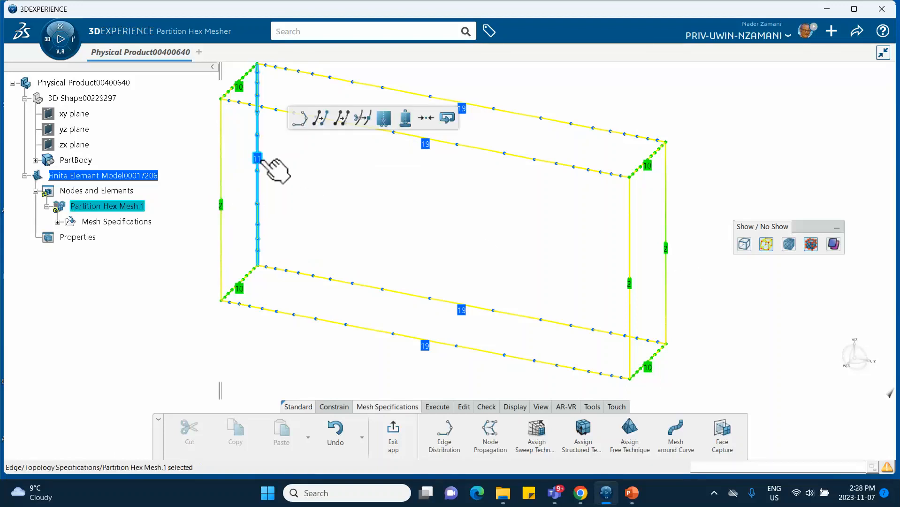
left_click(300, 118)
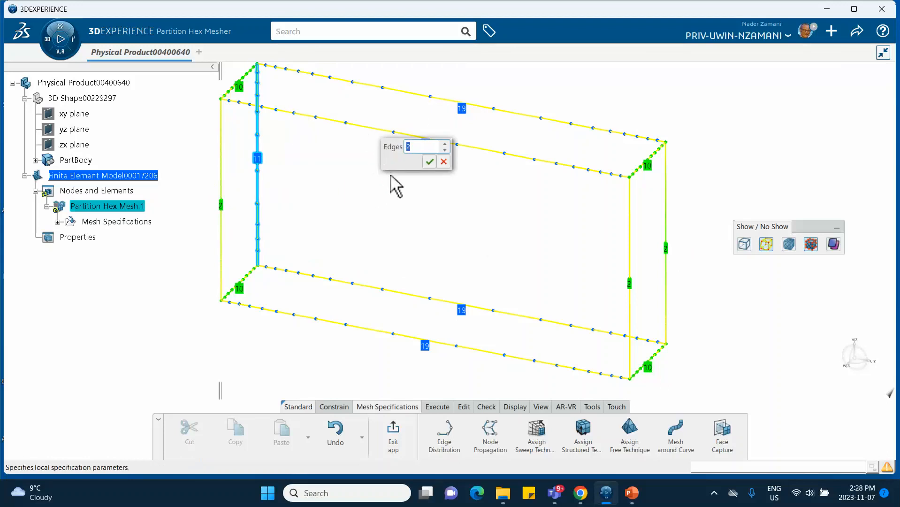
type("2")
left_click(430, 162)
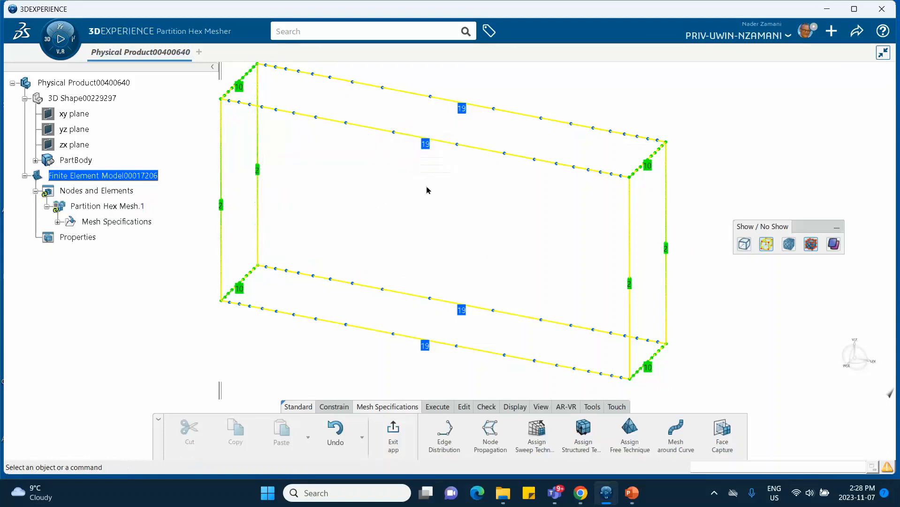
Step: Exit Partition Hex Mesher and update the mesh with the new vertical edge seeds
left_click(393, 432)
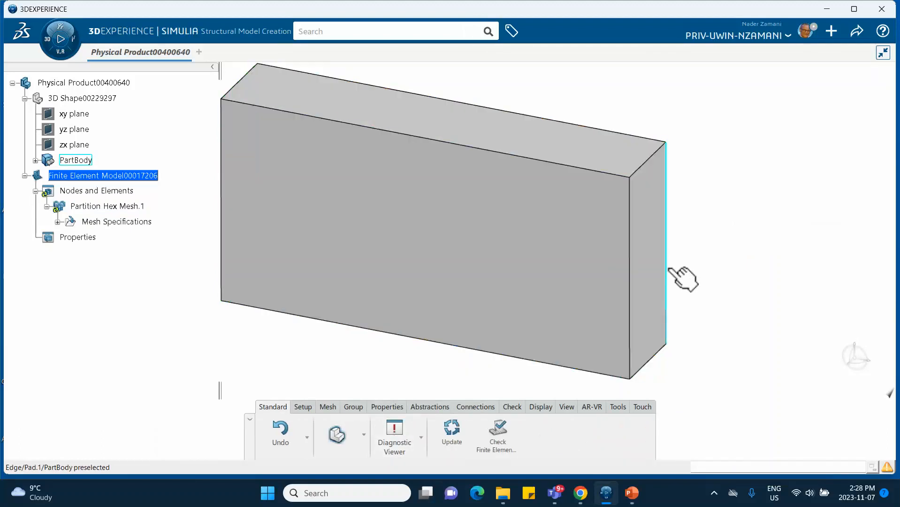
left_click(452, 434)
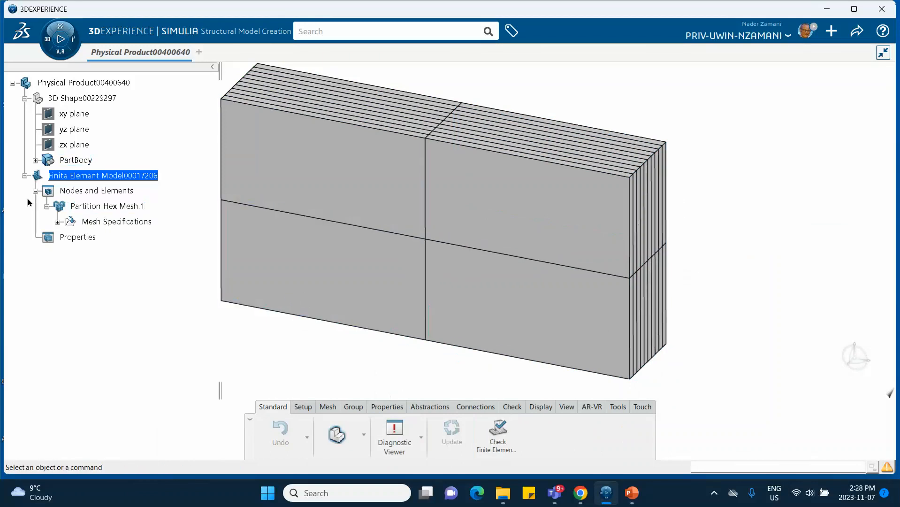
Step: Reopen Partition Hex Mesh.1 in Partition Hex Mesher and display only the edges with their seed numbers, hiding the geometry and generated mesh
double_click(102, 207)
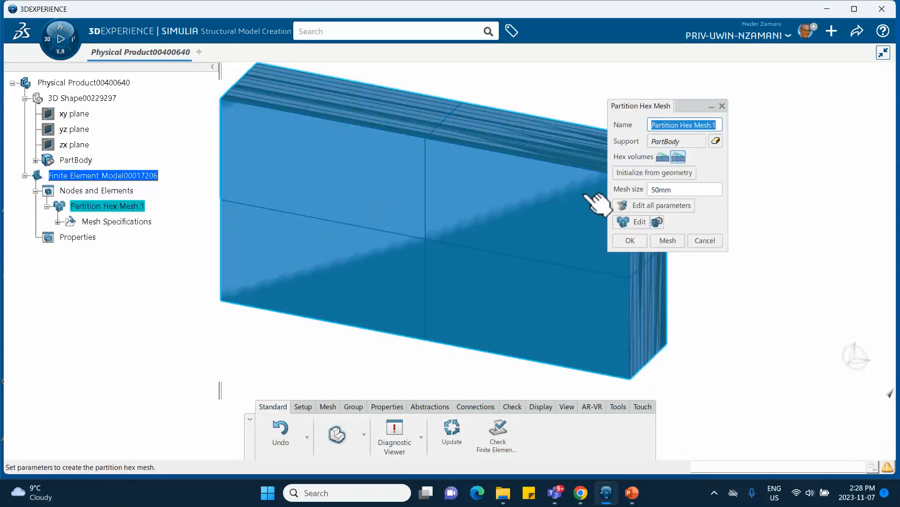
left_click(628, 223)
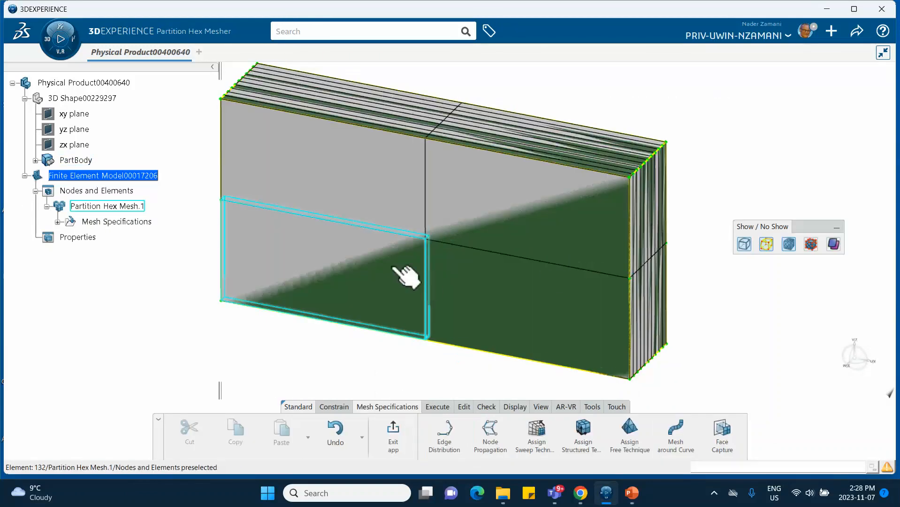
left_click(745, 244)
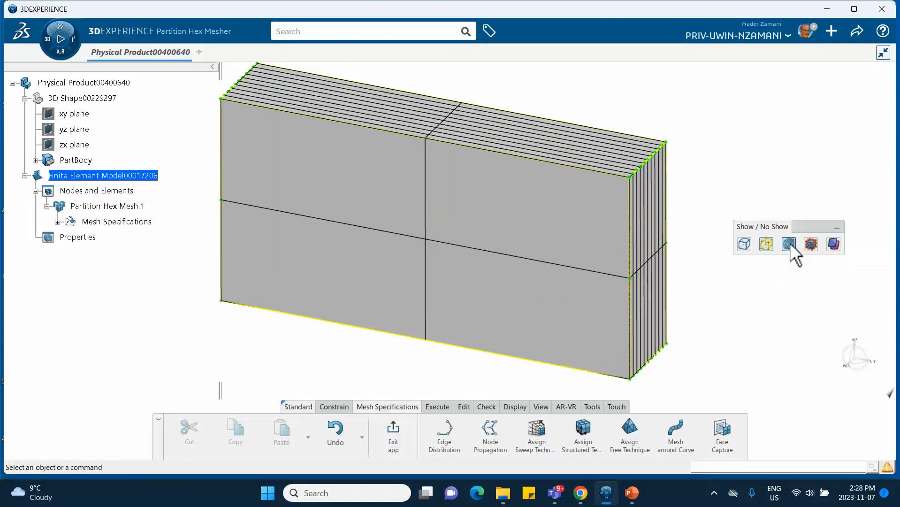
left_click(789, 243)
left_click(811, 244)
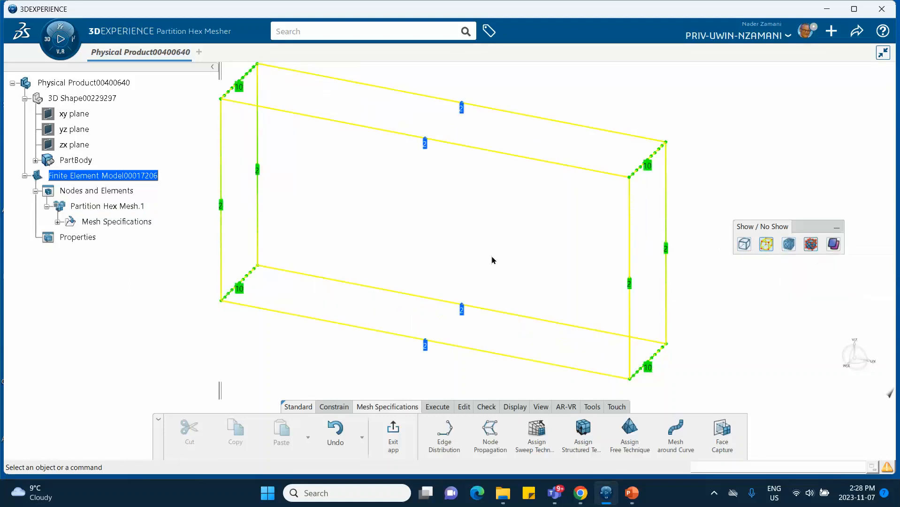
middle_click_drag(492, 257, 511, 228)
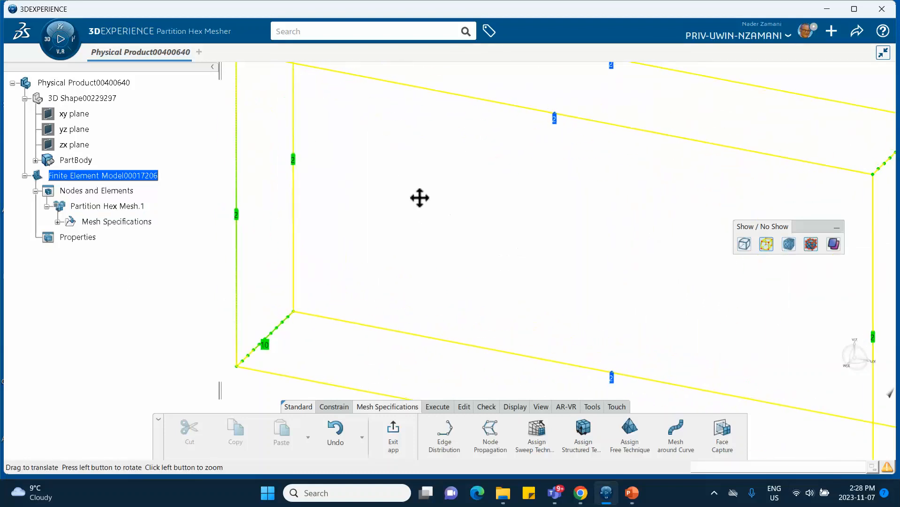
middle_click_drag(420, 197, 385, 223)
left_click(374, 218)
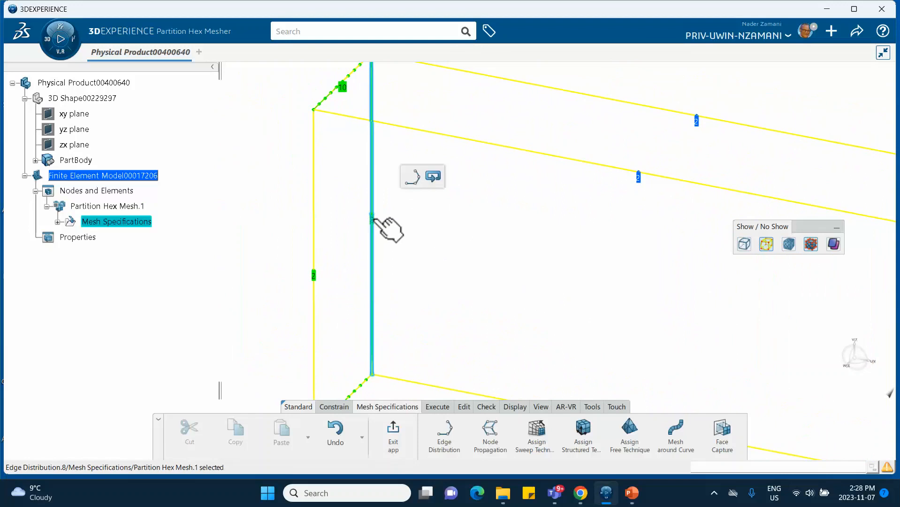
left_click(429, 185)
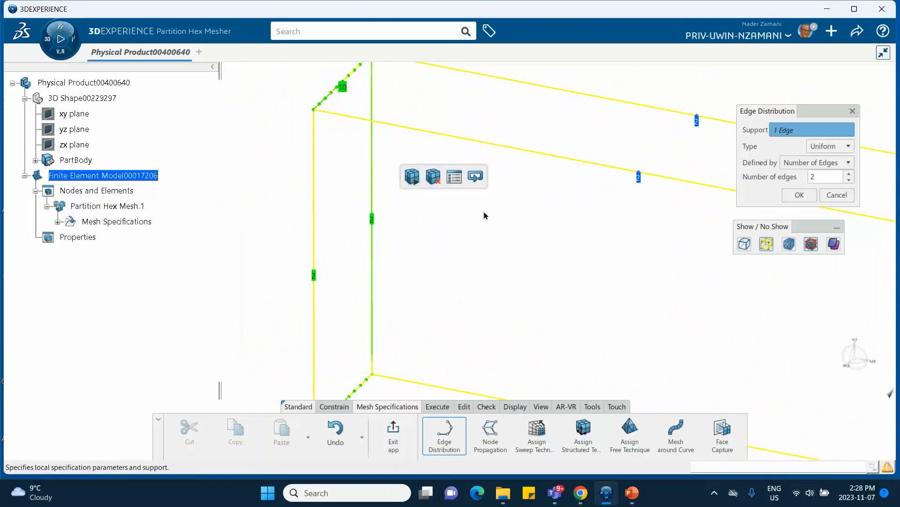
left_click(839, 195)
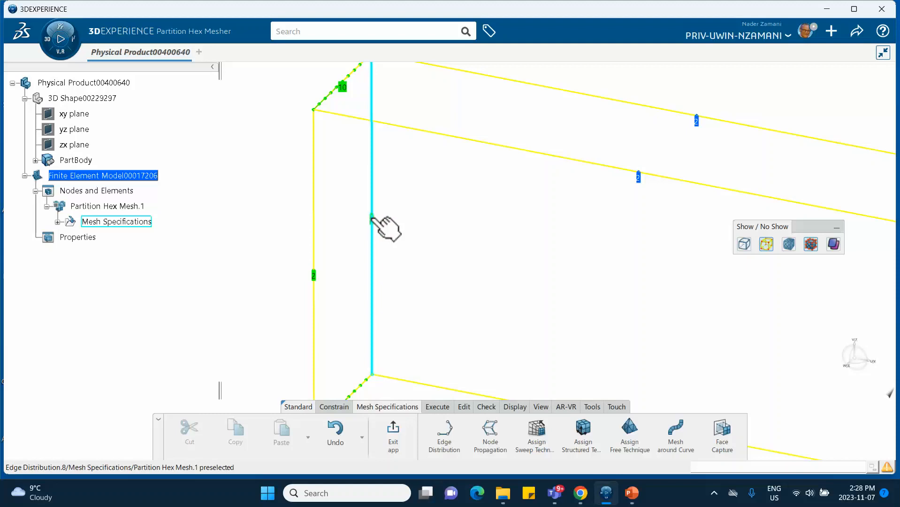
Step: Seed only the rear vertical edge at the block's left end with 5 edges
middle_click_drag(463, 224, 383, 248)
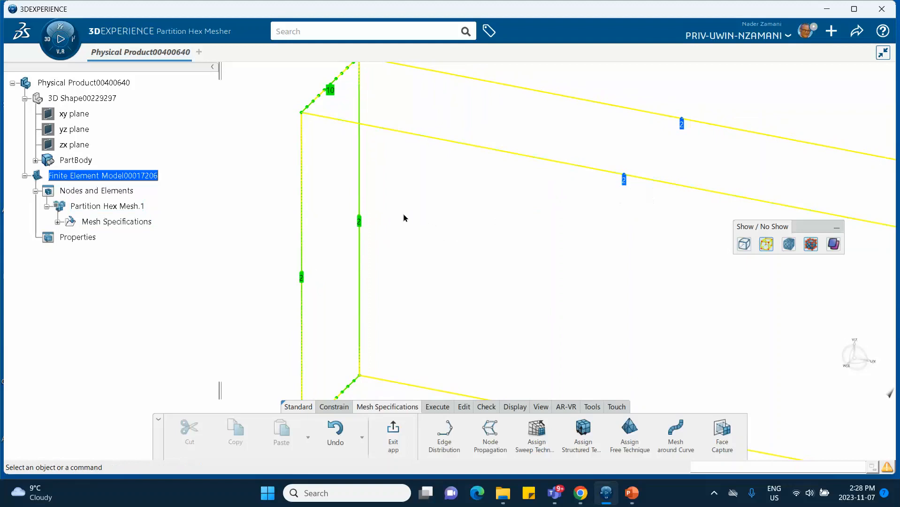
left_click(361, 221)
left_click(402, 182)
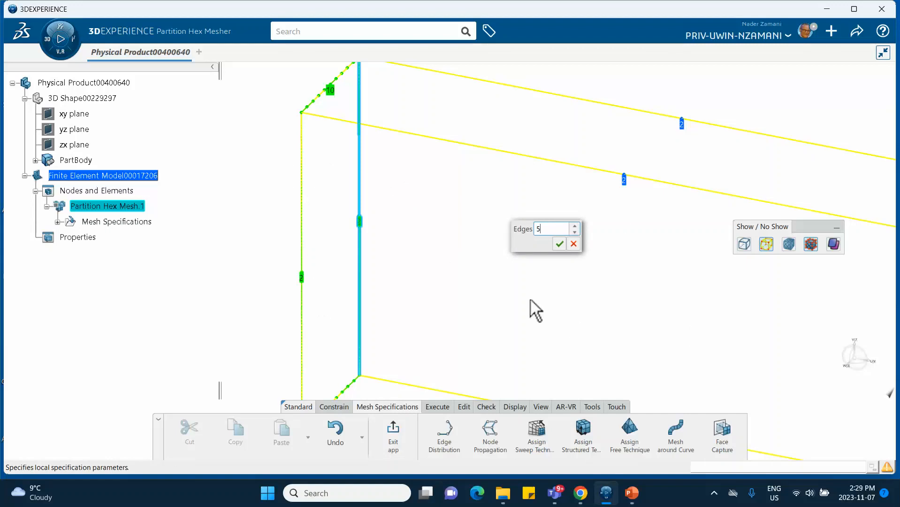
left_click(559, 243)
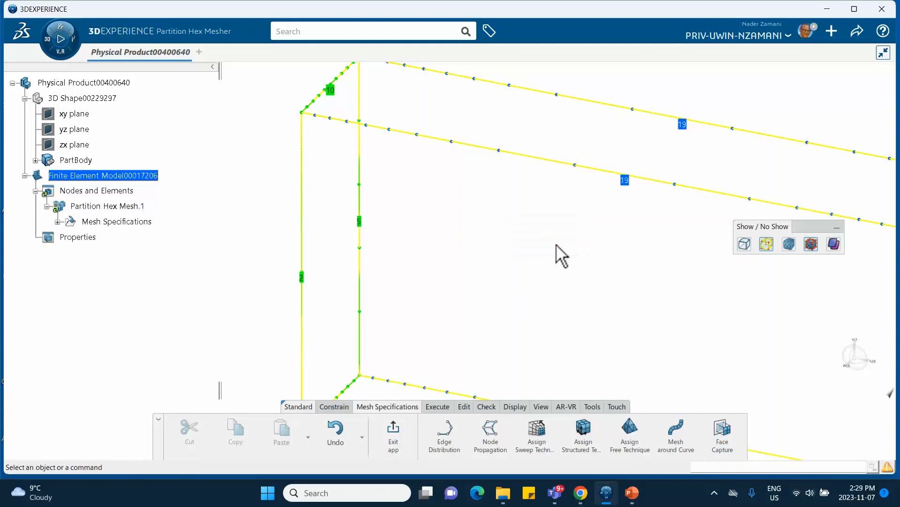
middle_click_drag(558, 246, 550, 220)
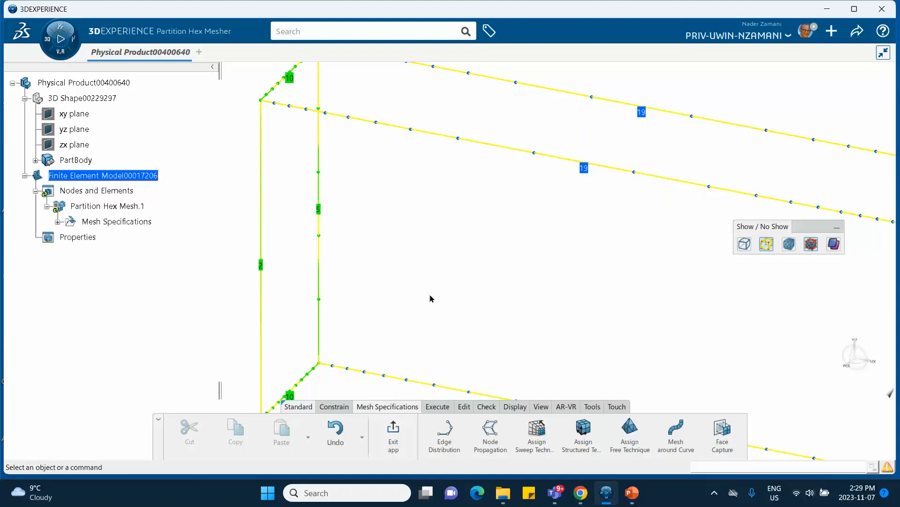
Step: Exit Partition Hex Mesher and update the mesh with the mismatched seed of 5 edges on the rear left vertical edge
left_click(394, 431)
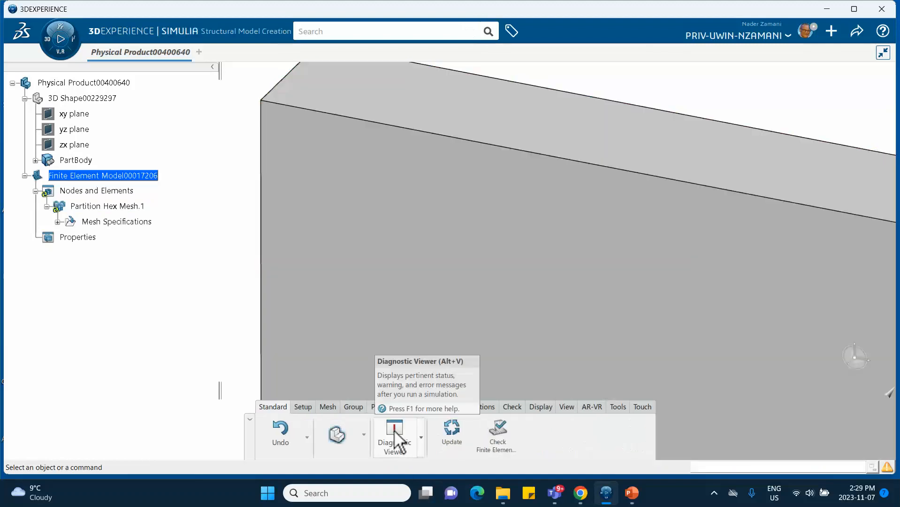
left_click(451, 428)
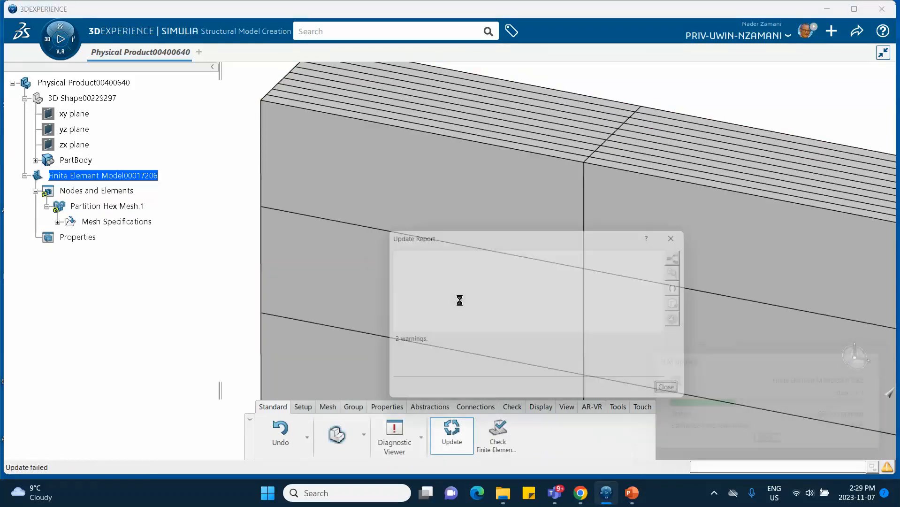
left_click(680, 395)
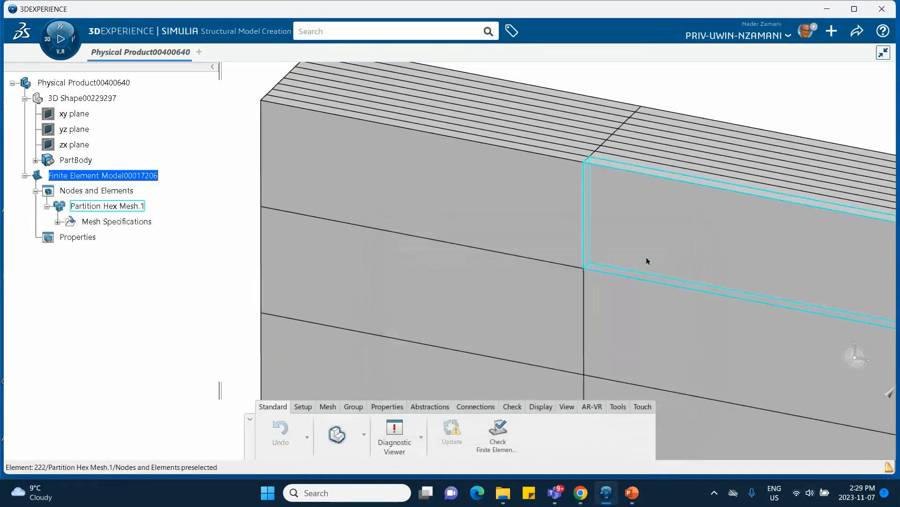
middle_click_drag(645, 257, 521, 272)
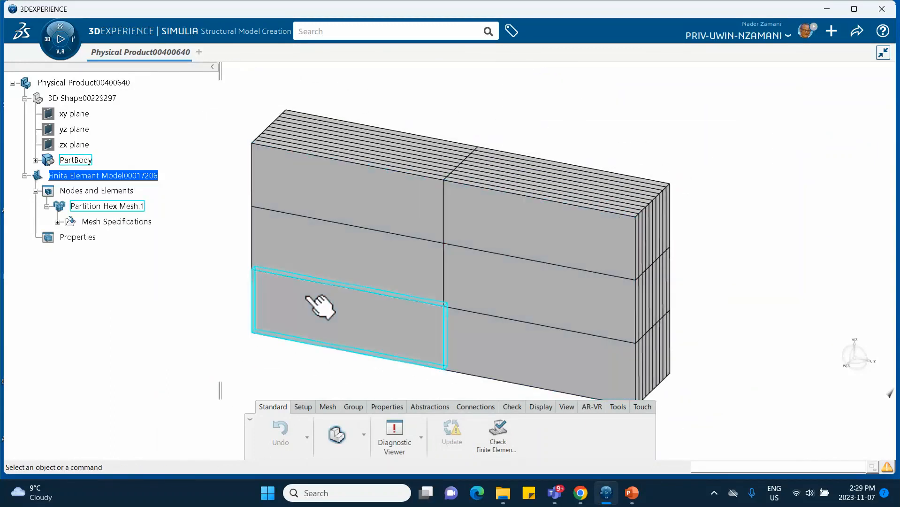
middle_click_drag(205, 277, 279, 280)
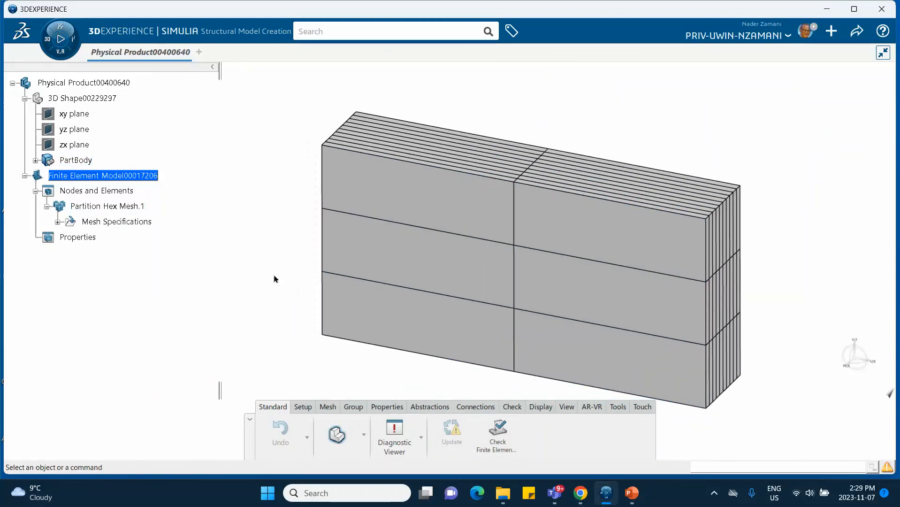
Step: Open Partition Hex Mesh.1 for editing again and show just the edges and seed numbers to inspect the seeds on all vertical edges
double_click(118, 207)
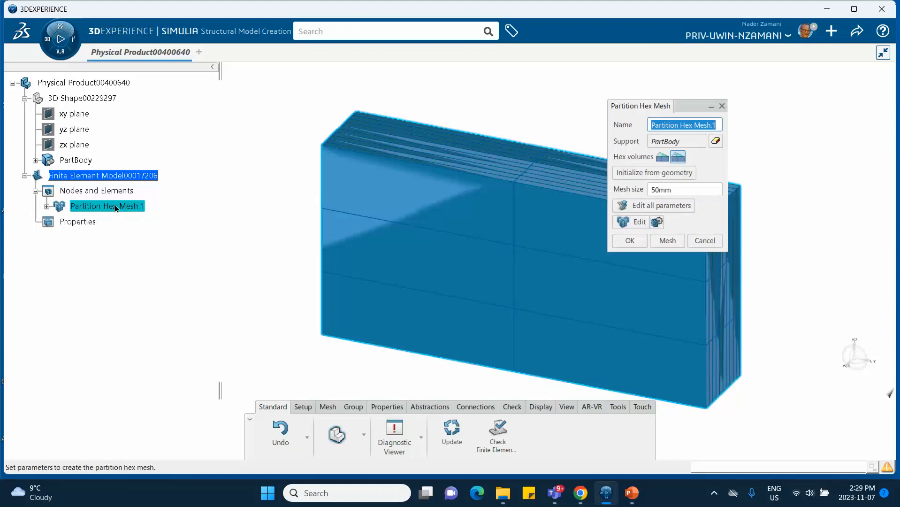
left_click(633, 221)
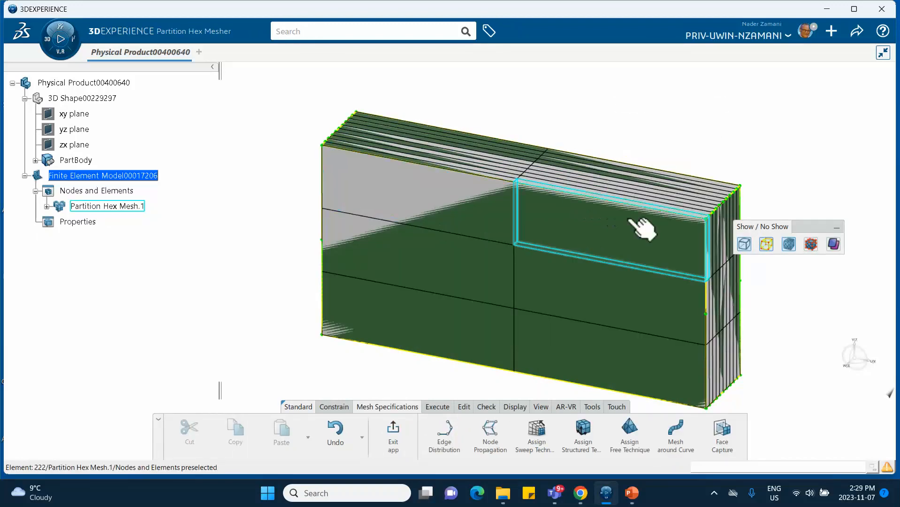
left_click(788, 243)
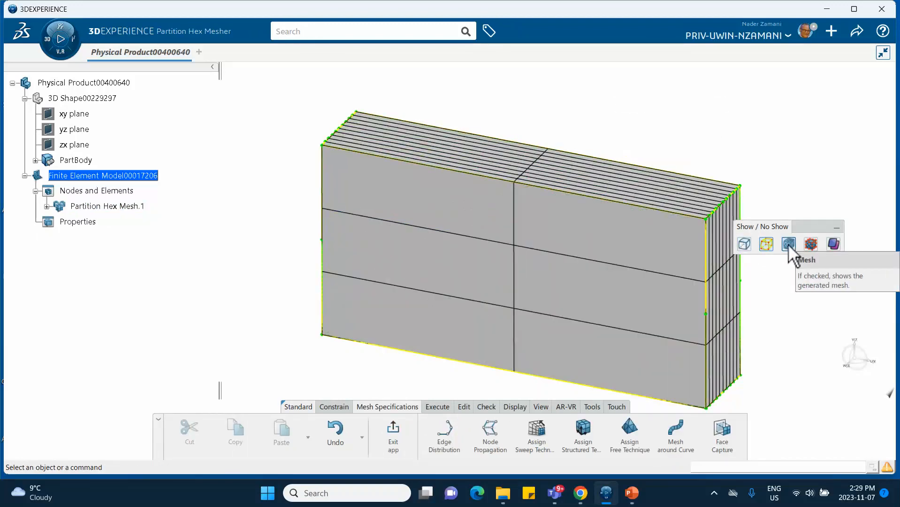
left_click(790, 243)
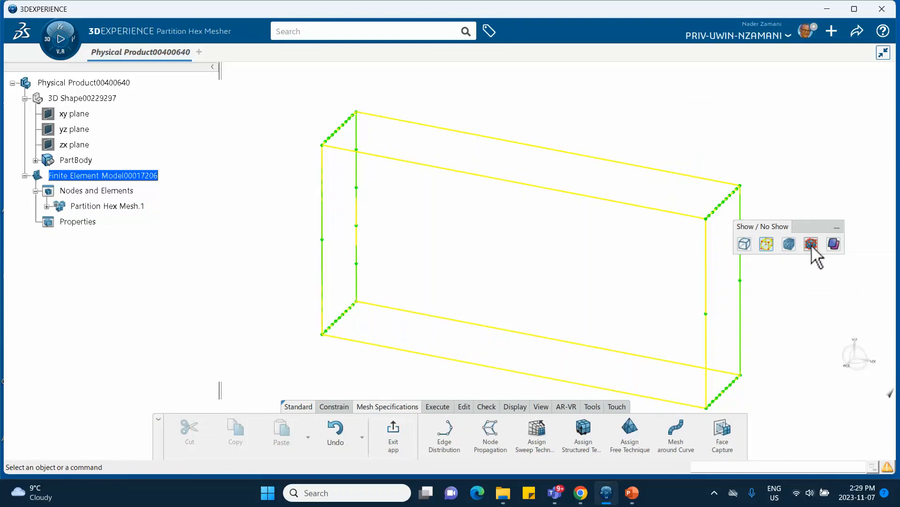
left_click(811, 244)
middle_click_drag(422, 215, 378, 203)
middle_click_drag(309, 223, 353, 191)
middle_click_drag(536, 275, 485, 243)
middle_click_drag(317, 214, 395, 248)
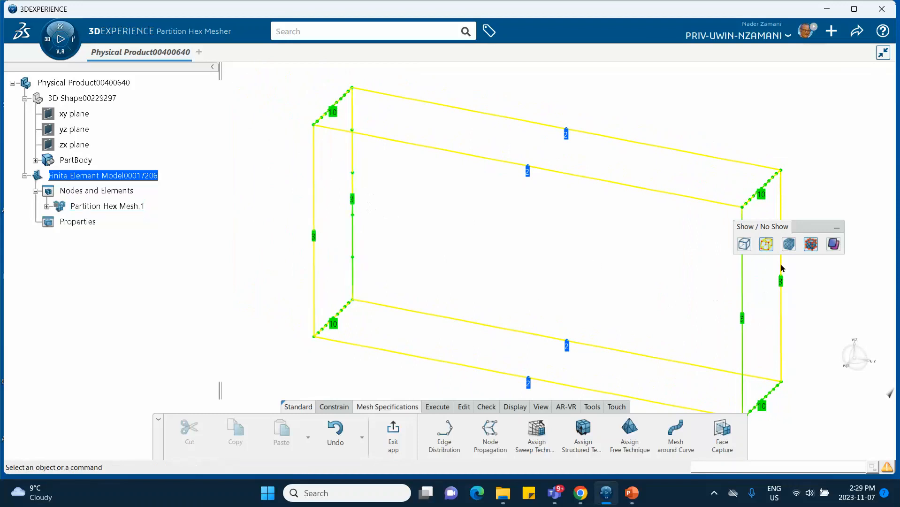
Step: Seed the front and rear vertical edges at the block's left end with 2 edges each
double_click(315, 233)
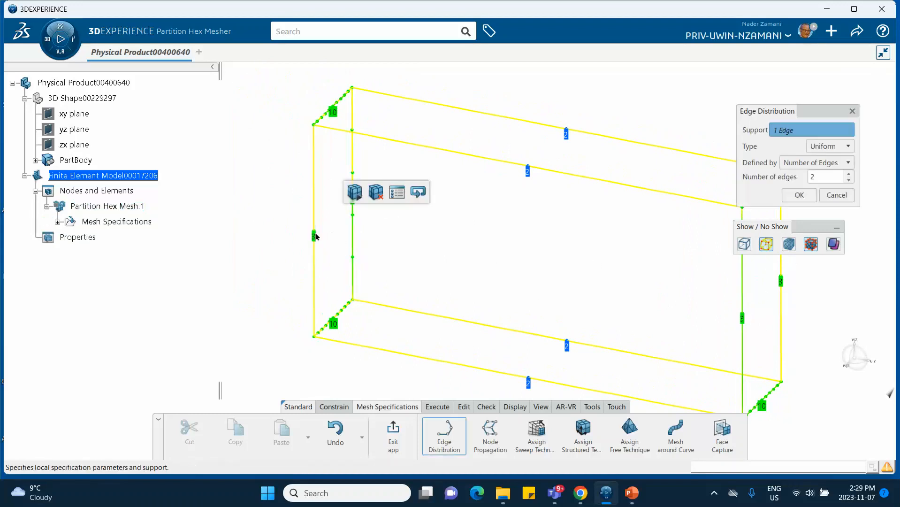
left_click(837, 196)
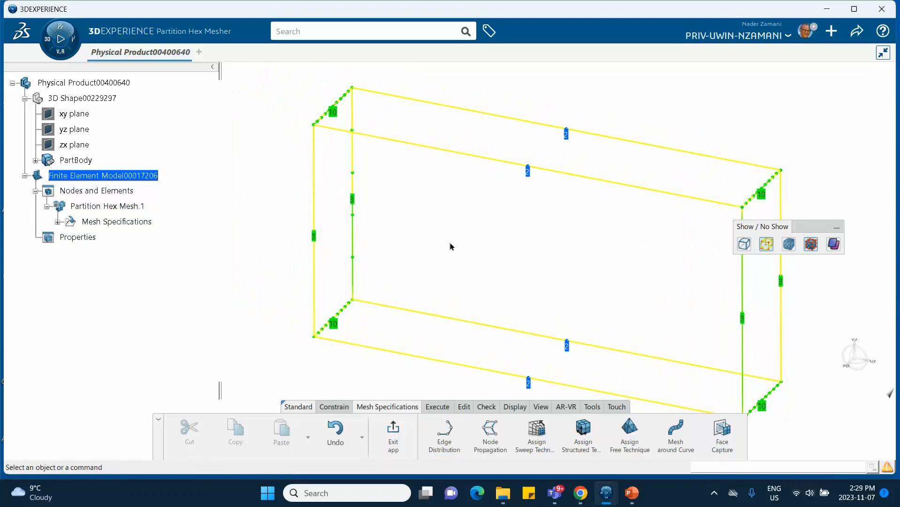
left_click(315, 233)
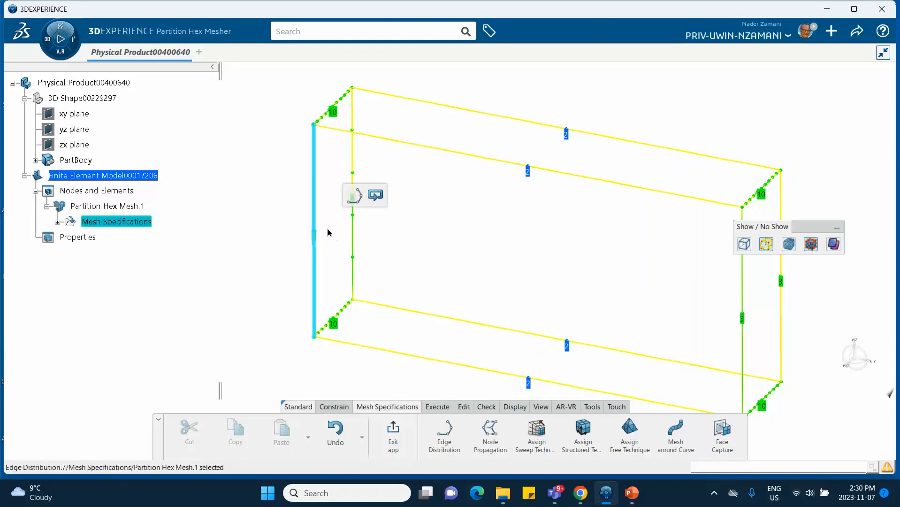
left_click(375, 194)
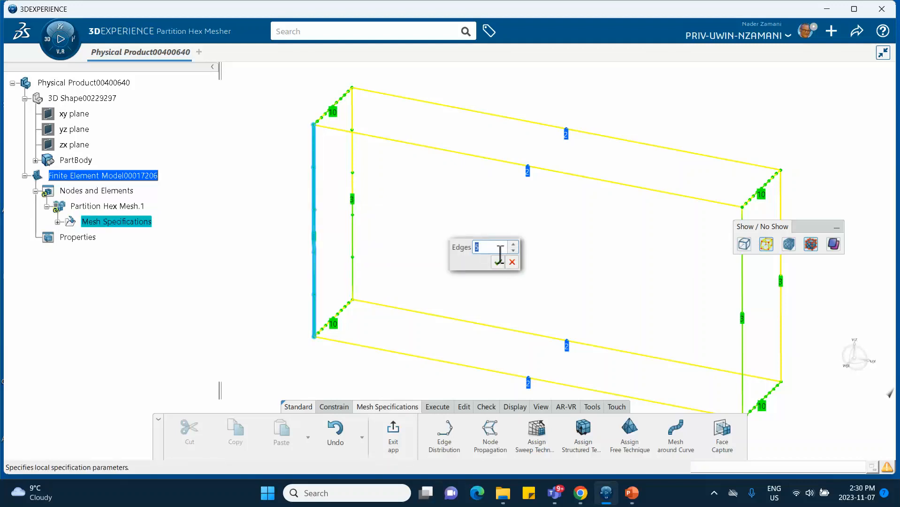
type("2")
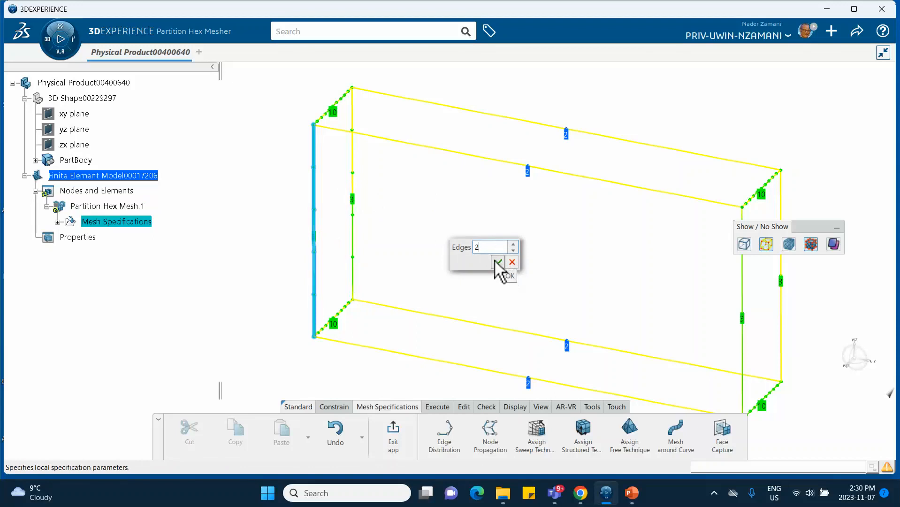
left_click(498, 261)
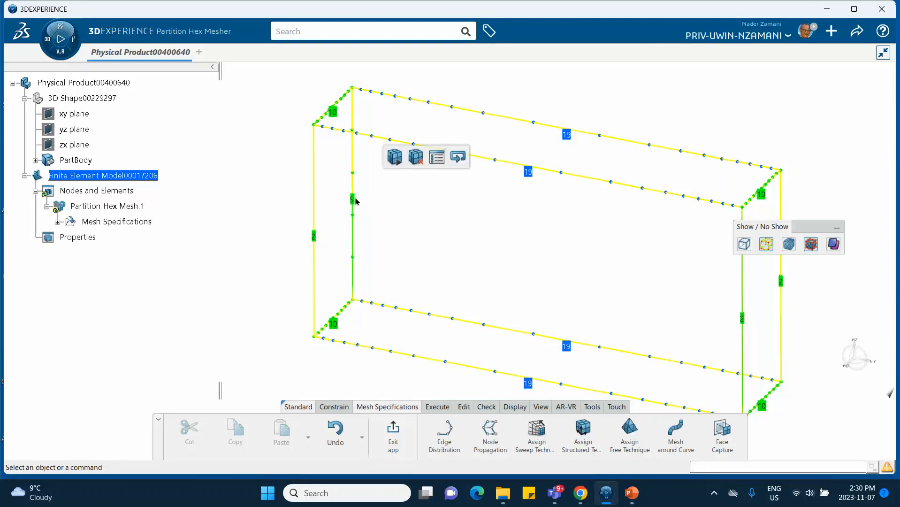
left_click(356, 200)
left_click(394, 156)
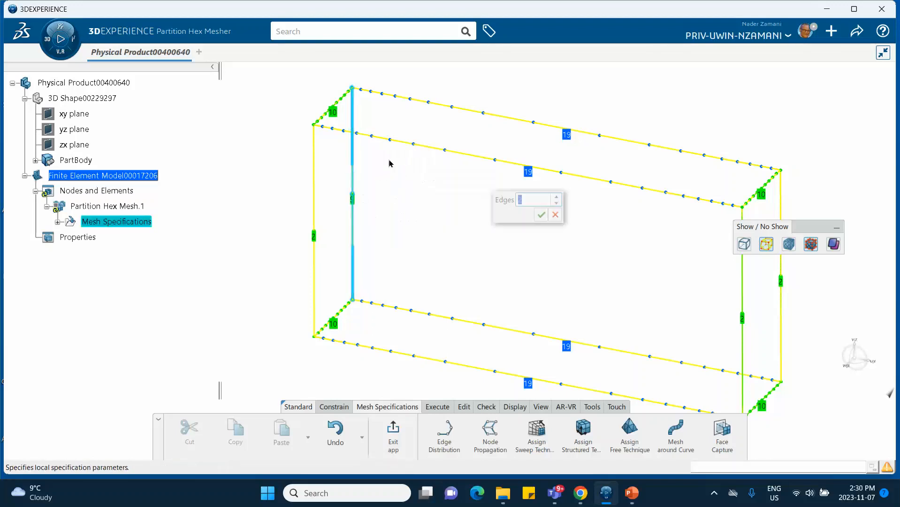
left_click(540, 214)
Step: Exit Partition Hex Mesher and update the mesh with 2 edges on every vertical edge
middle_click_drag(539, 234, 343, 201)
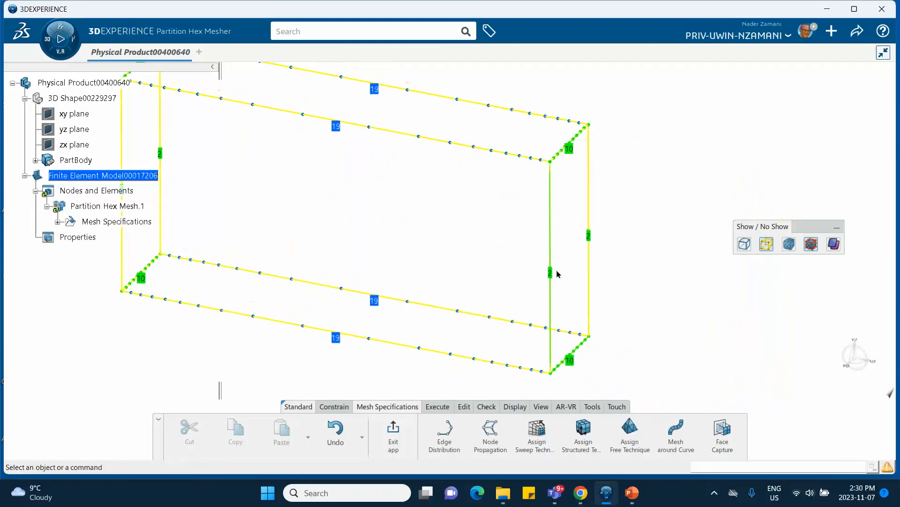
middle_click_drag(413, 206, 526, 218)
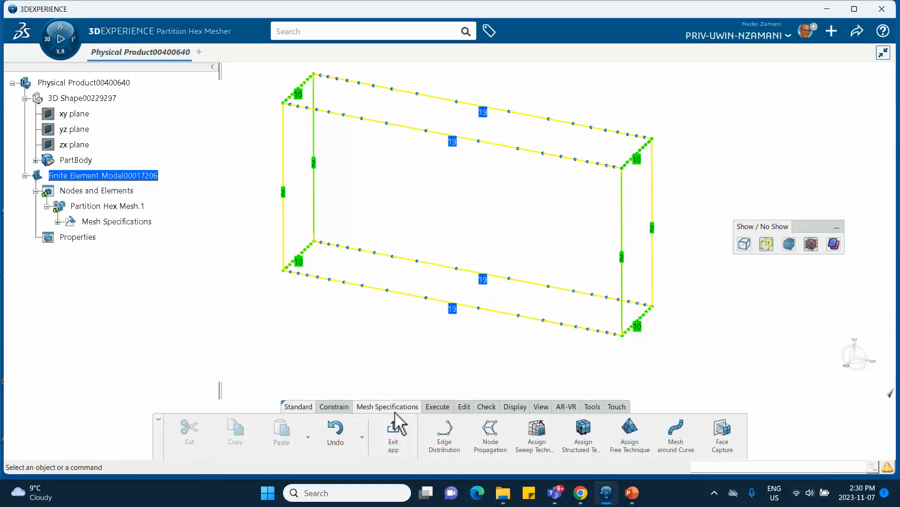
left_click(392, 434)
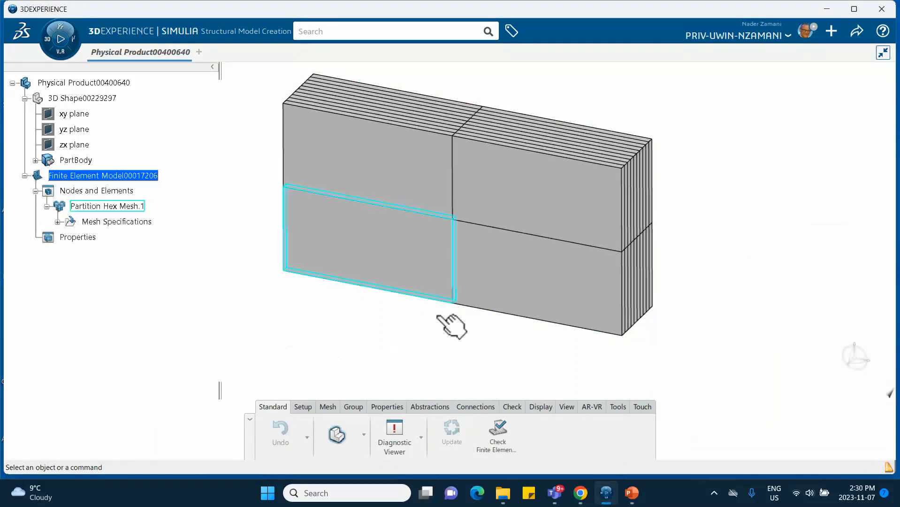
Step: Open Partition Hex Mesh.1 for editing and show only the edges with their seed numbers
double_click(108, 206)
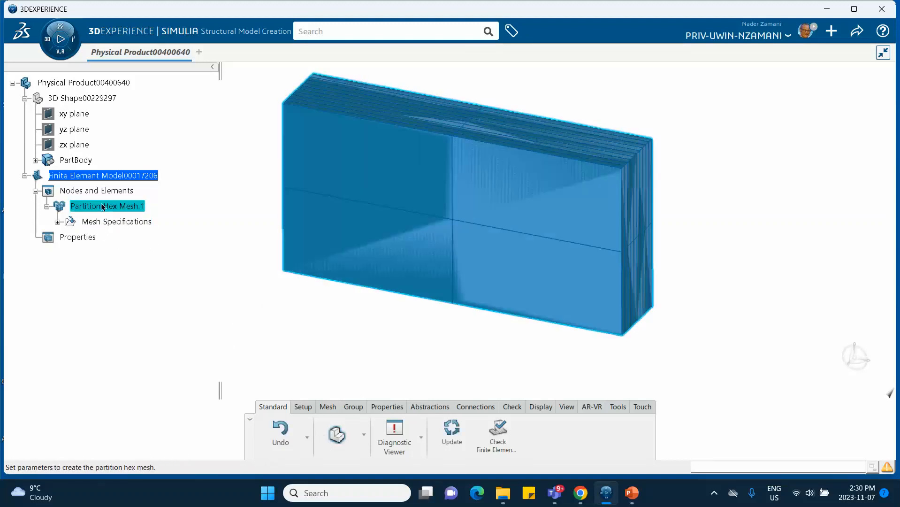
left_click(636, 221)
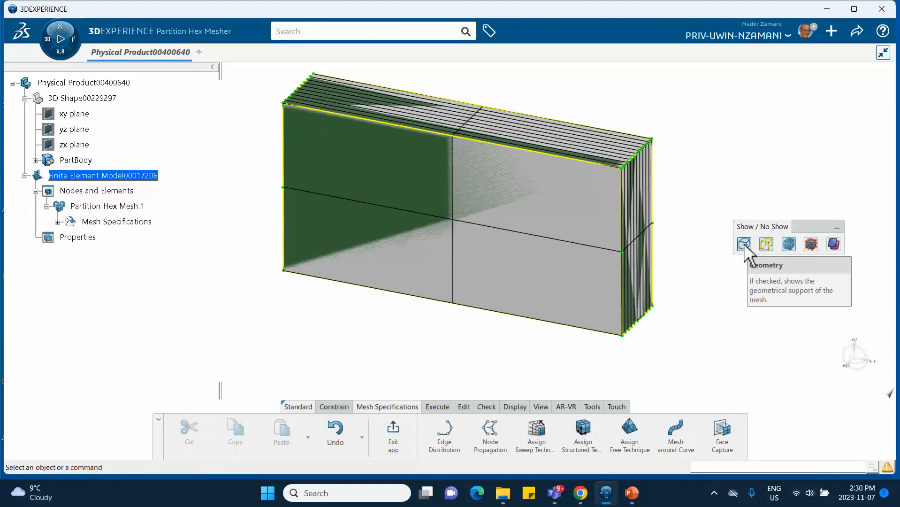
left_click(744, 244)
left_click(789, 244)
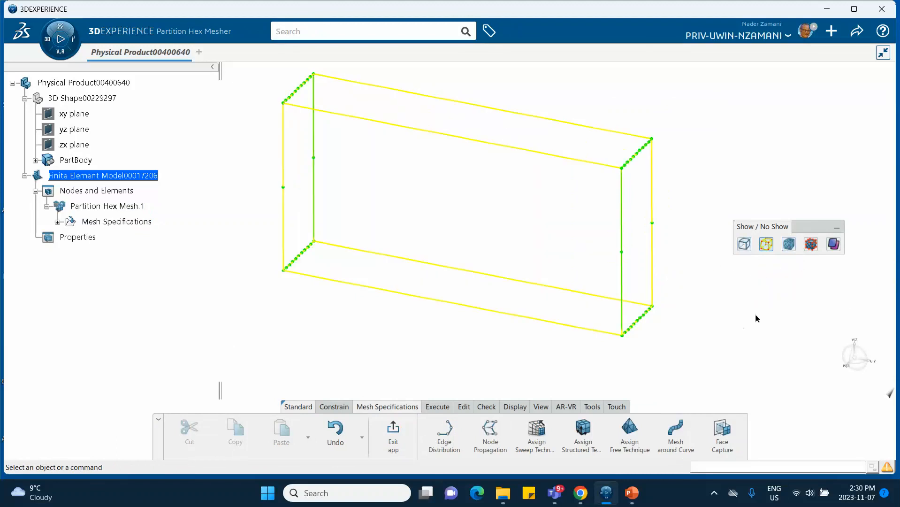
left_click(788, 244)
left_click(788, 243)
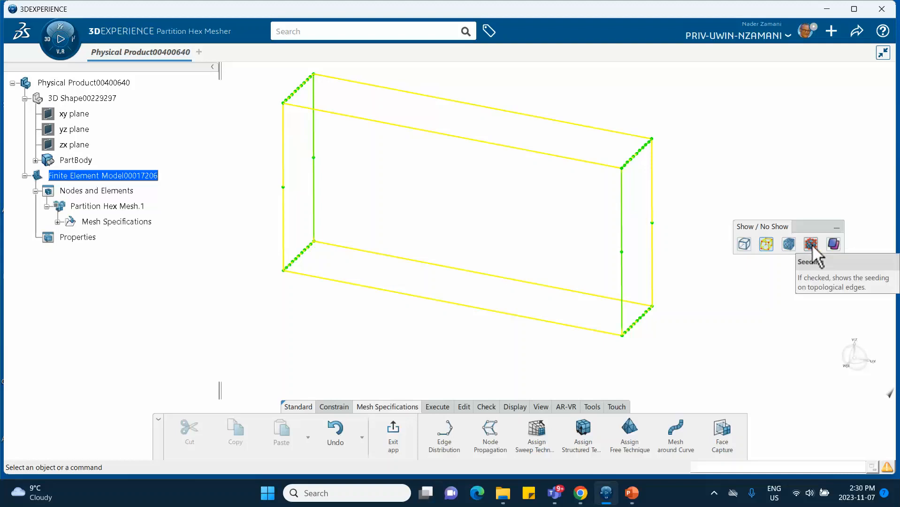
left_click(811, 244)
Step: Seed the front and rear long edges at the top of the block with 5 edges each
mouse_move(739, 306)
middle_mouse_down()
mouse_move(739, 334)
mouse_move(740, 324)
middle_mouse_up()
left_click(740, 340)
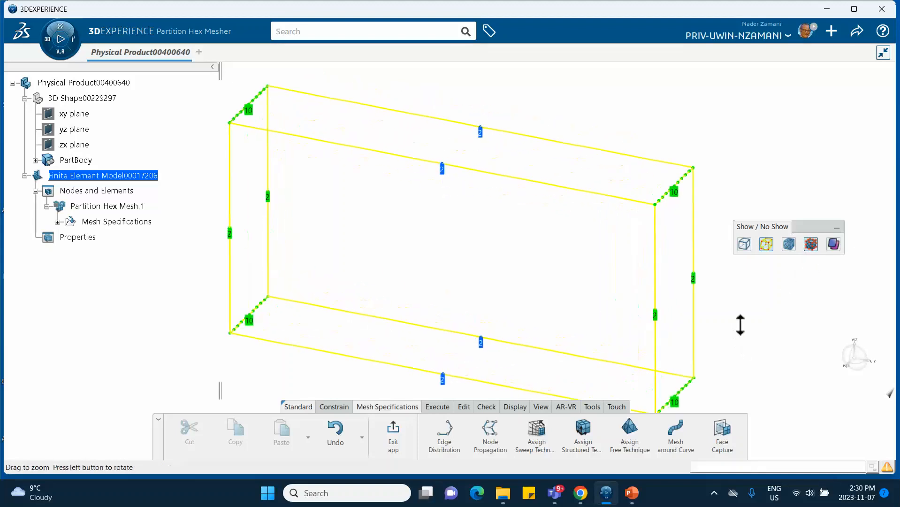
middle_click_drag(515, 241, 530, 327)
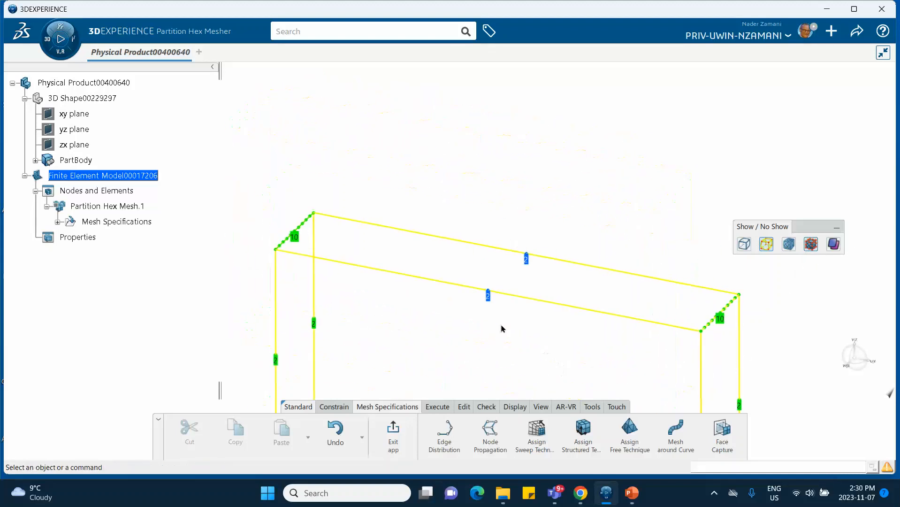
left_click(489, 297)
left_click(526, 256)
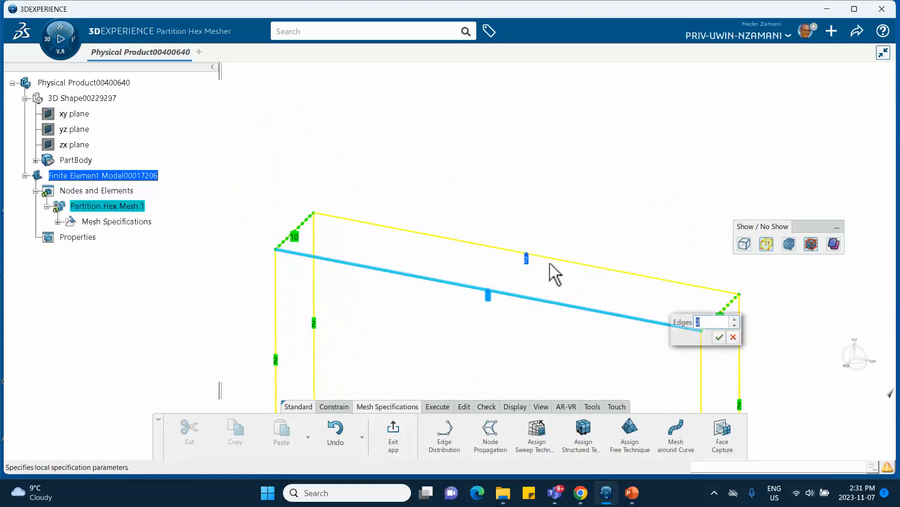
type("5")
left_click(718, 337)
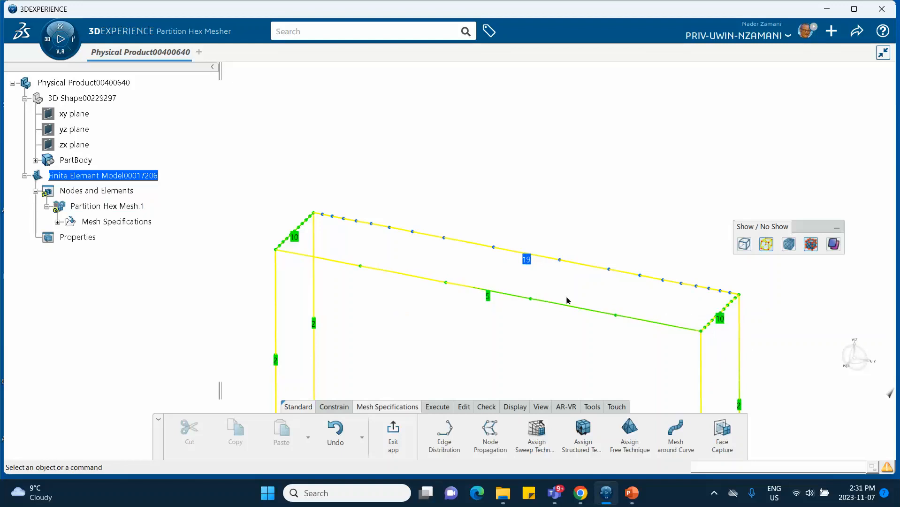
left_click(527, 267)
left_click(566, 223)
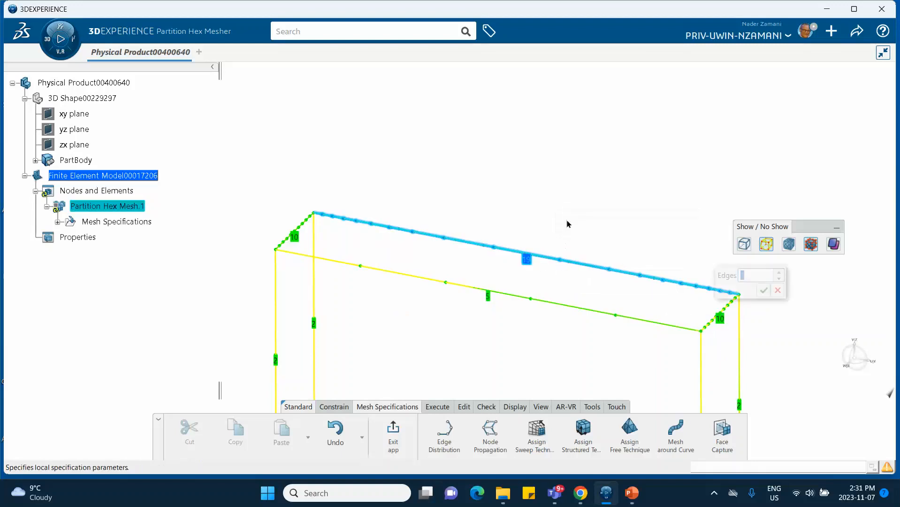
left_click(767, 292)
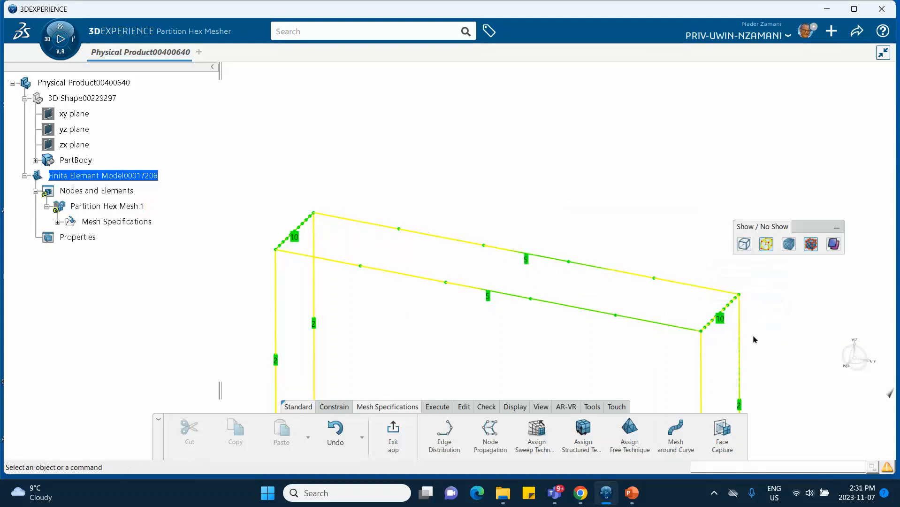
Step: Seed the front and rear long edges at the block's bottom with 5 edges each, and exit Partition Hex Mesher to update the mesh
middle_click_drag(758, 340, 557, 203)
middle_click_drag(408, 324, 492, 256)
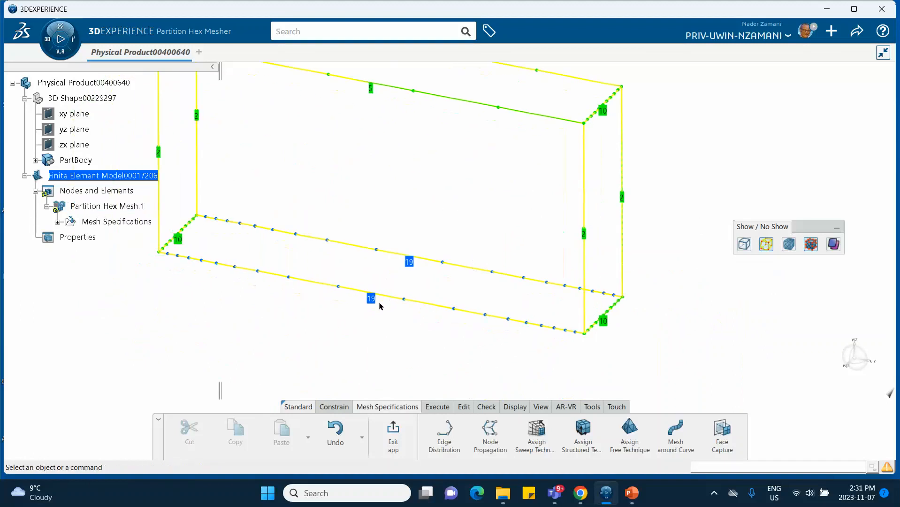
left_click(383, 297)
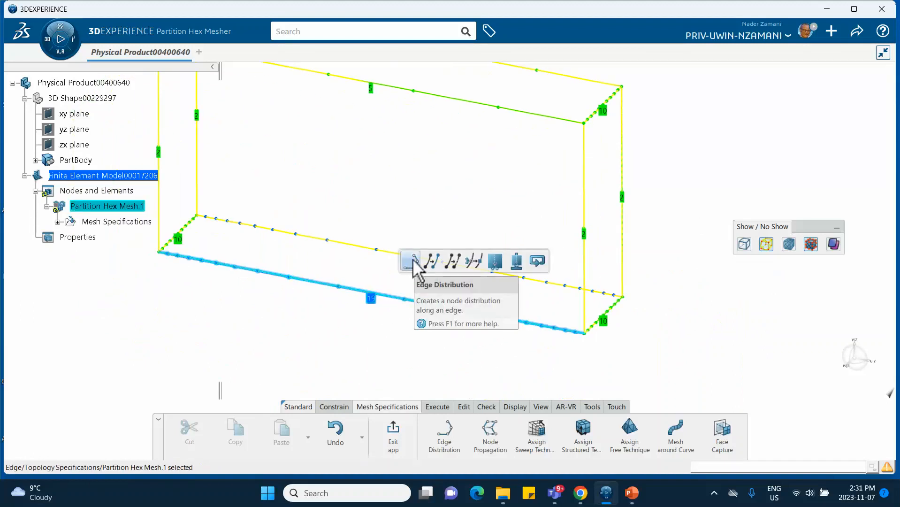
left_click(413, 265)
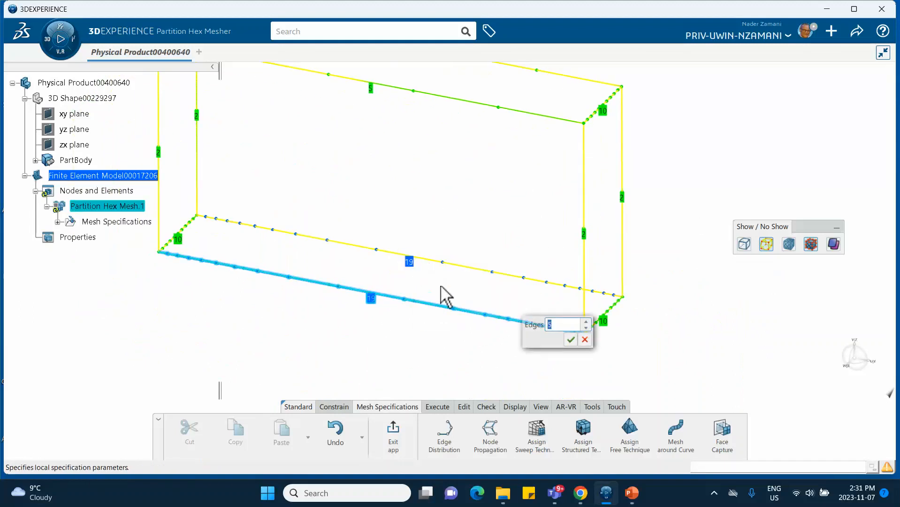
left_click(570, 339)
left_click(409, 262)
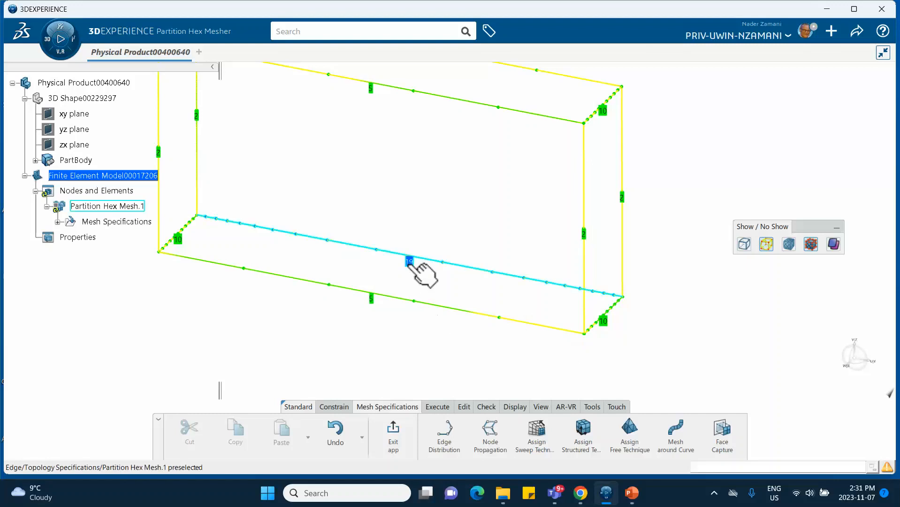
left_click(447, 222)
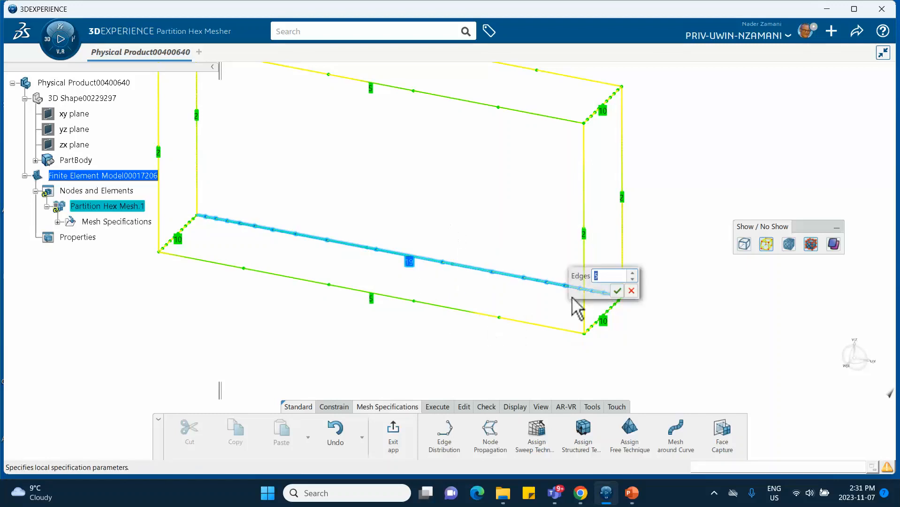
left_click(618, 291)
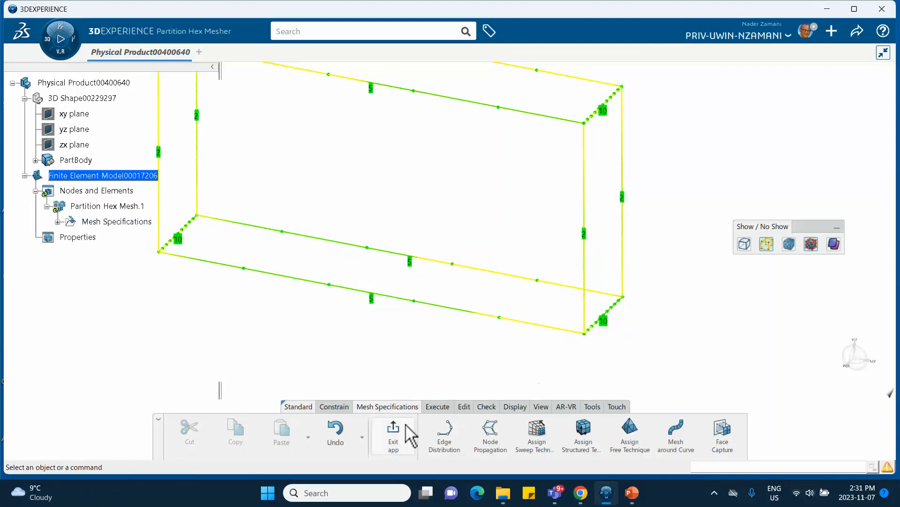
left_click(401, 441)
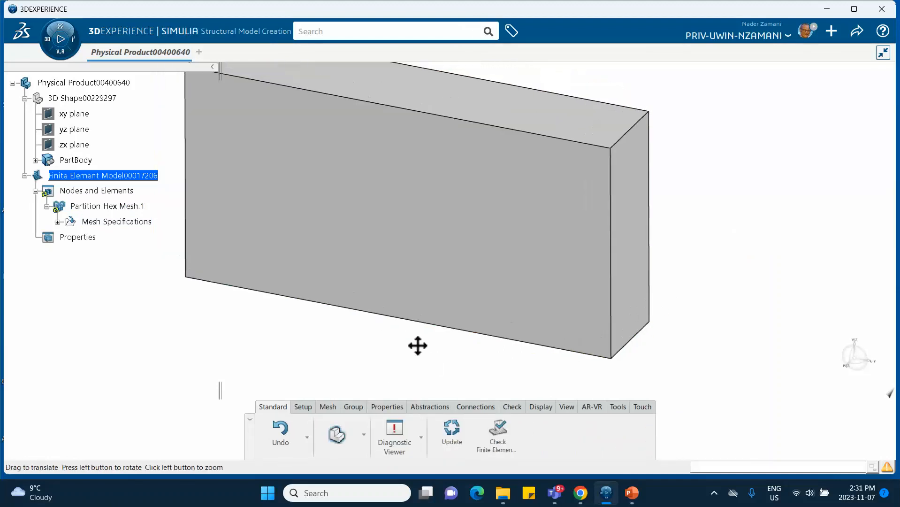
left_click(442, 425)
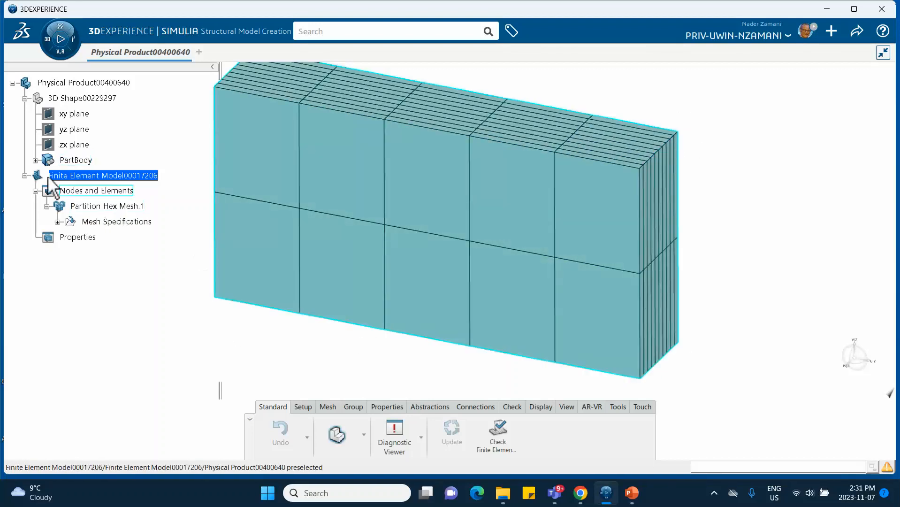
Step: Set the mesh size of Partition Hex Mesh.1 to 1 mm and regenerate the mesh
double_click(88, 207)
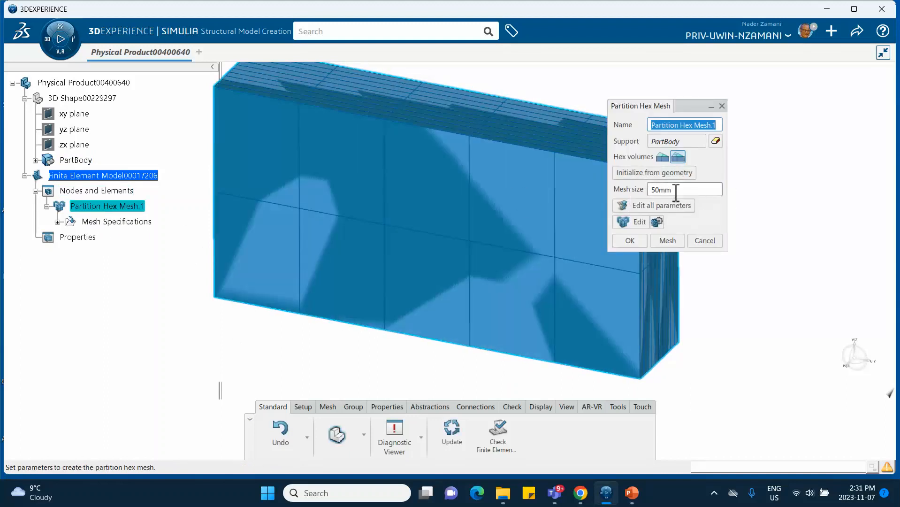
double_click(675, 189)
type("1")
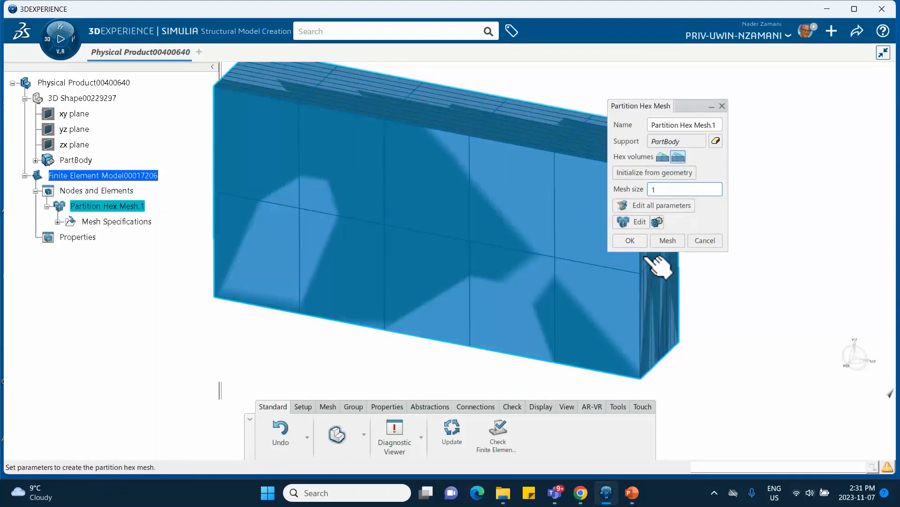
left_click(667, 241)
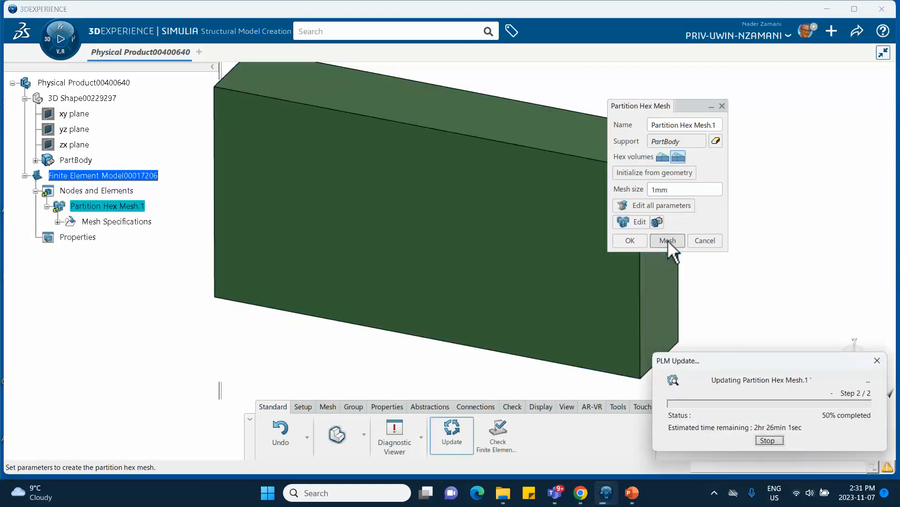
left_click(636, 241)
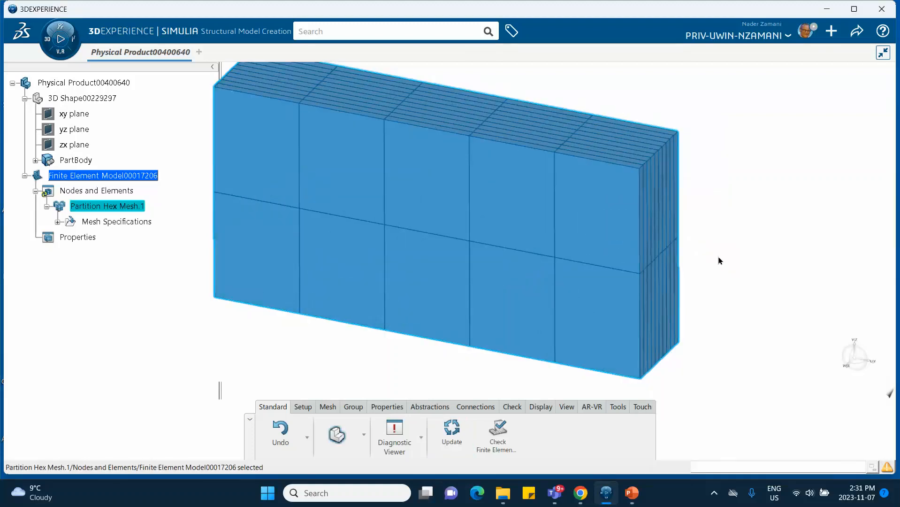
left_click(725, 256)
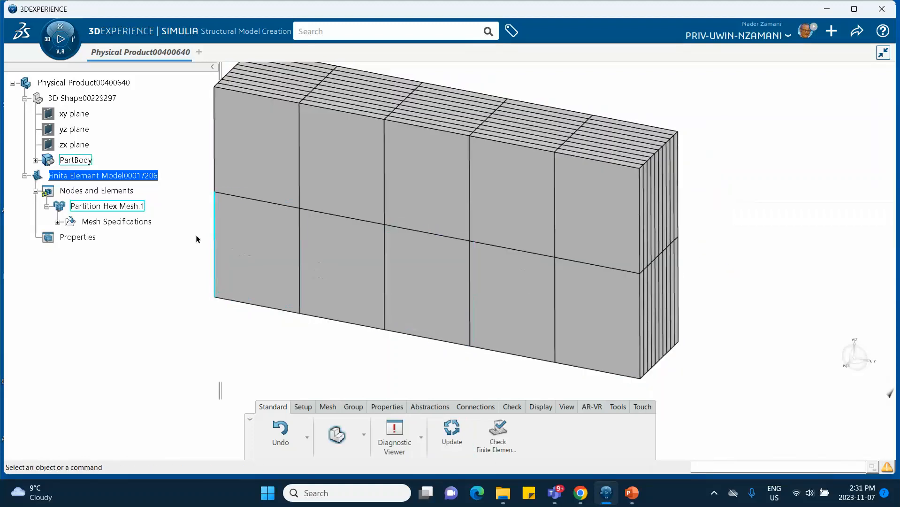
Step: Delete Partition Hex Mesh.1 from the finite element model
middle_click_drag(202, 143, 270, 154)
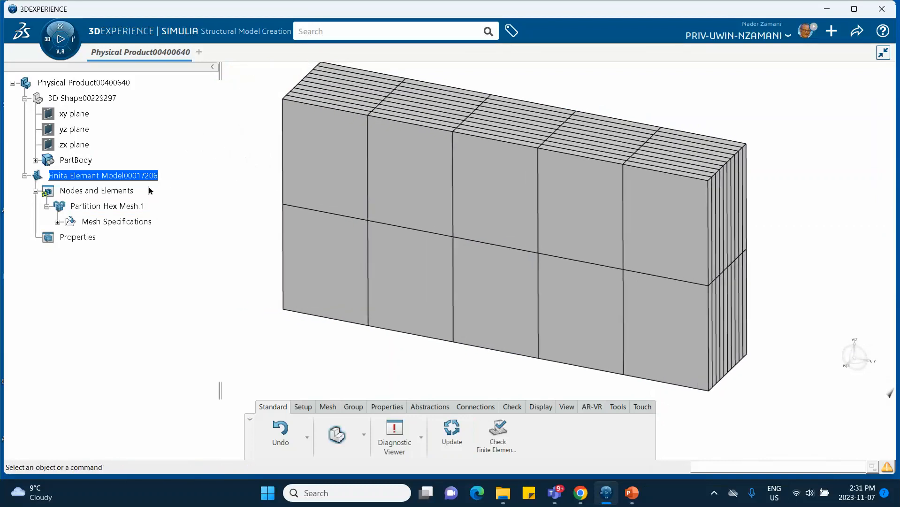
right_click(110, 206)
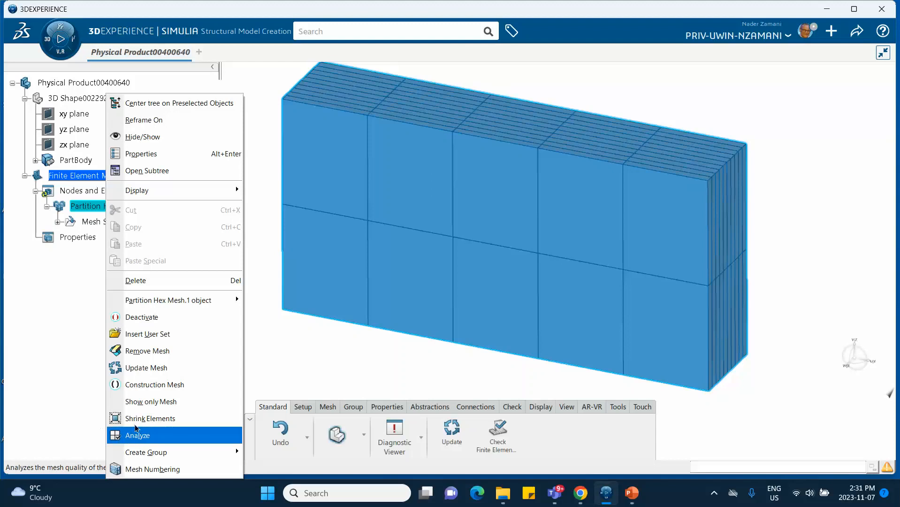
left_click(115, 280)
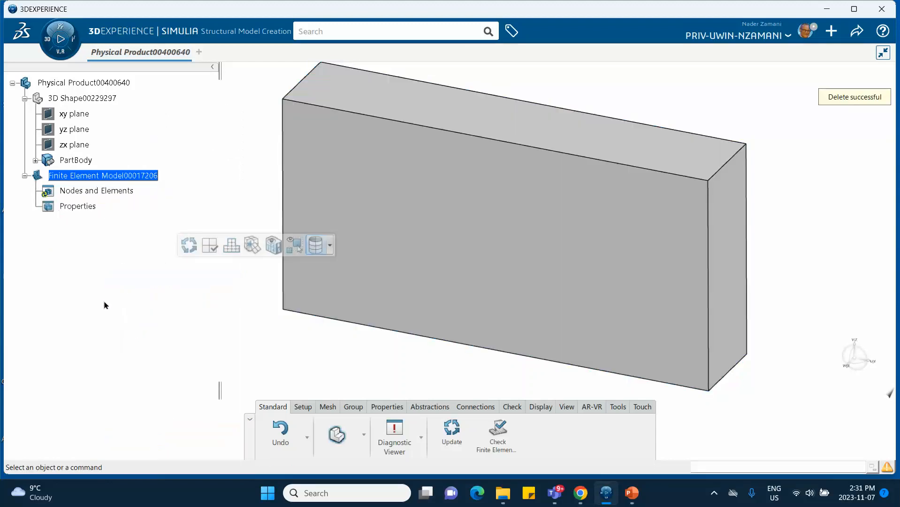
Step: Create a new Partition Hex Mesh on the block's PartBody with a mesh size of 1 mm and generate it
left_click(334, 407)
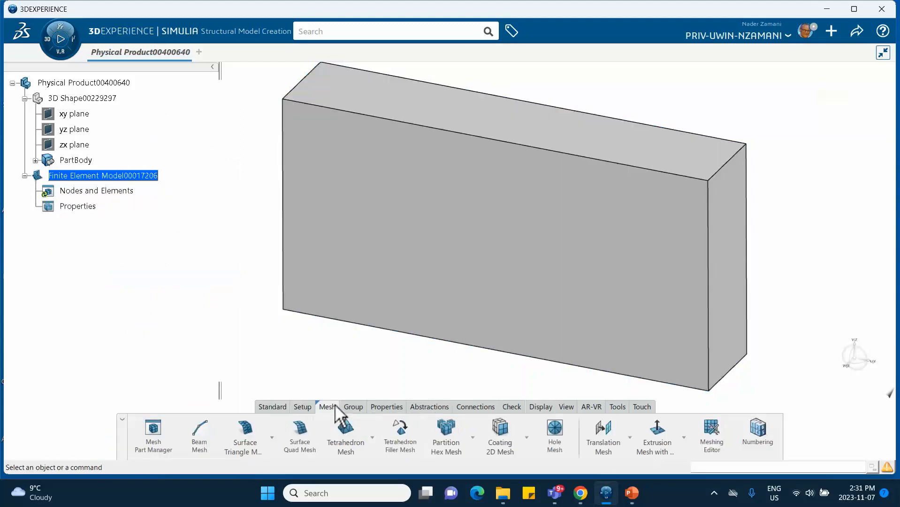
left_click(449, 446)
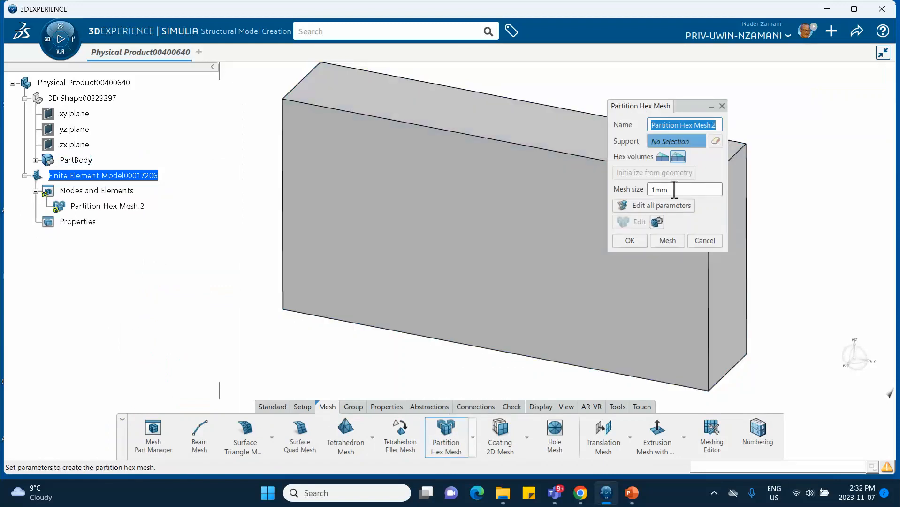
left_click(539, 212)
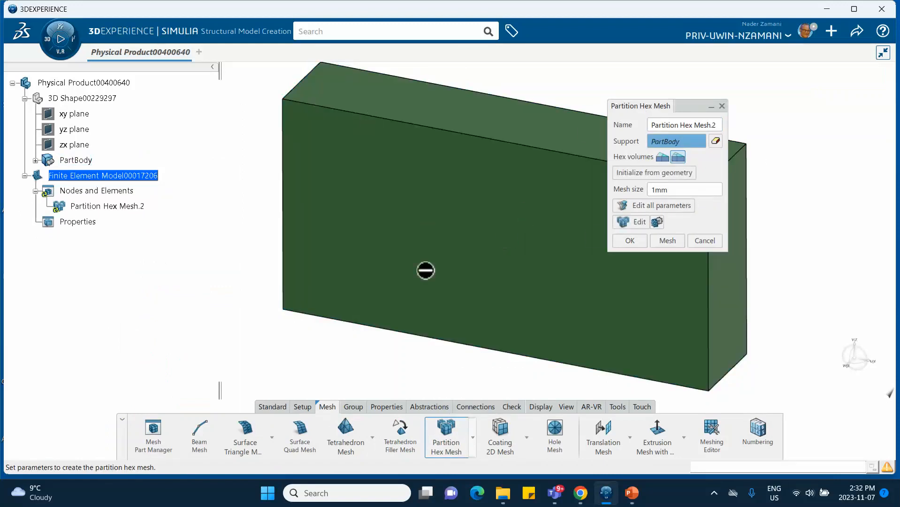
left_click(659, 238)
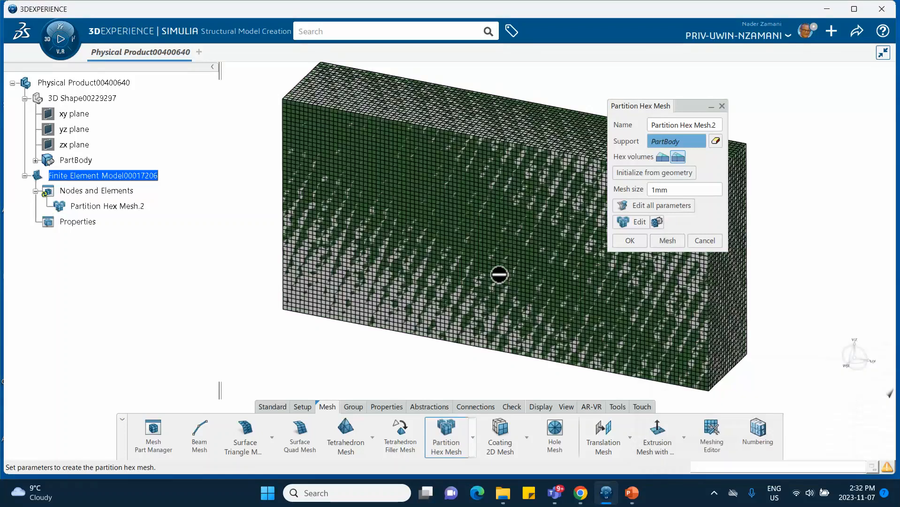
mouse_move(499, 275)
middle_mouse_down()
mouse_move(493, 203)
mouse_move(505, 273)
middle_mouse_up()
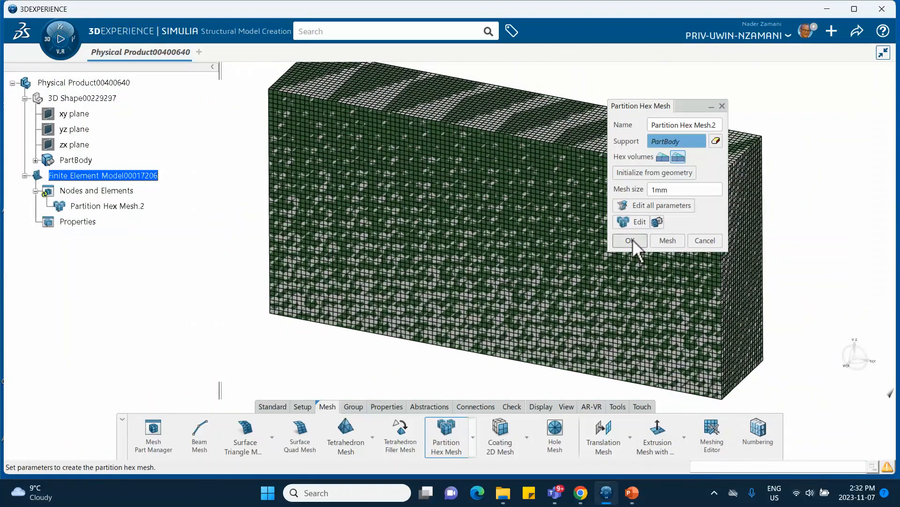
left_click(630, 239)
middle_click_drag(214, 164, 165, 177)
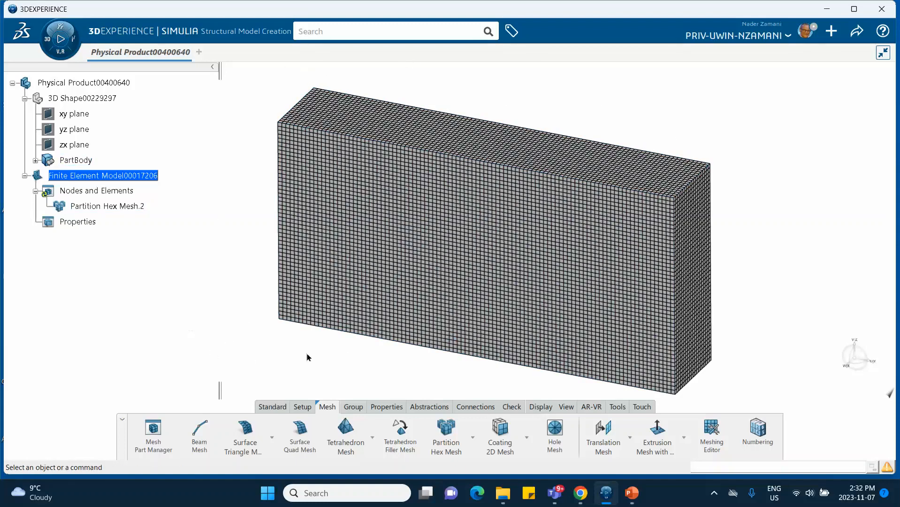
left_click(714, 494)
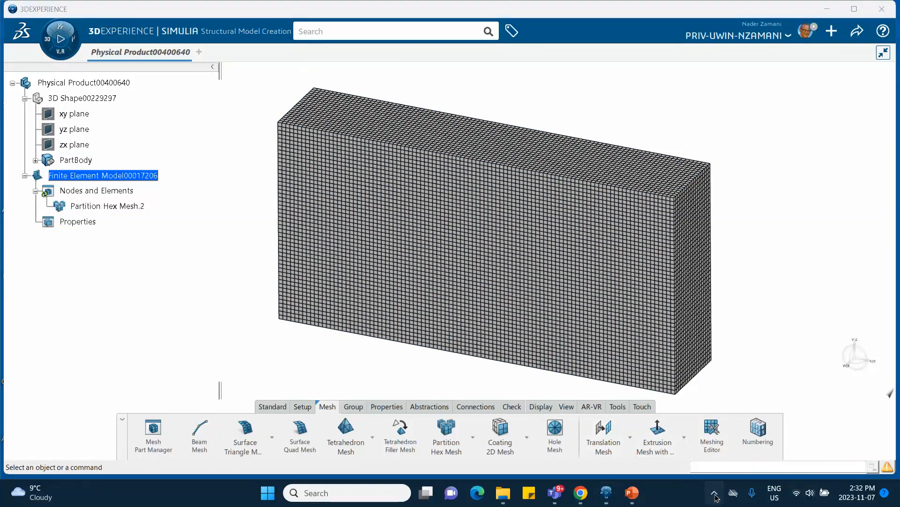
left_click(715, 493)
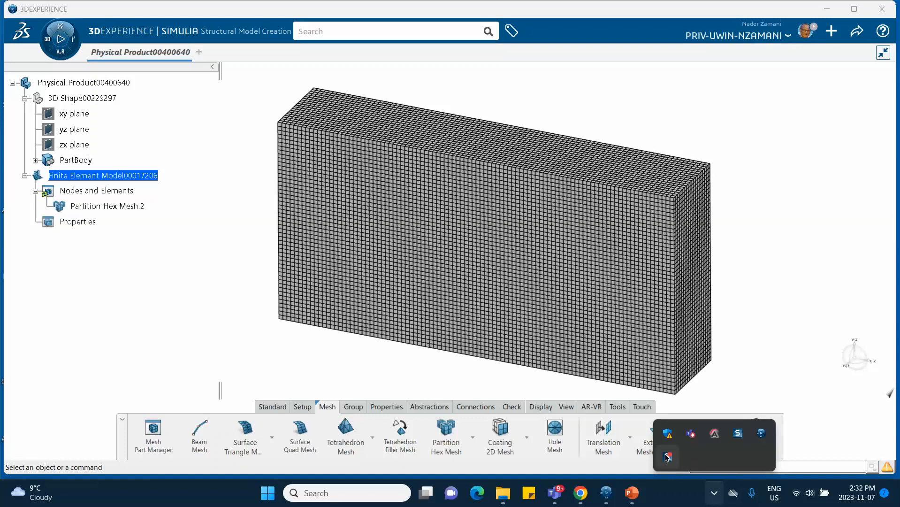